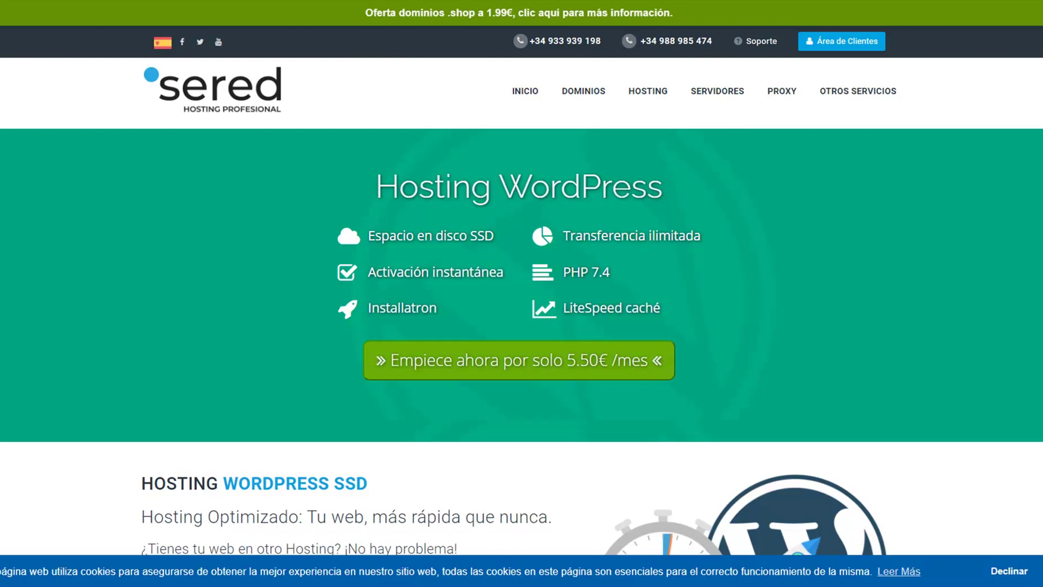
Step: Scroll the Sered Hosting WordPress page down to the plans and back to the top
{"action": "scroll", "coordinate": [861, 372], "scroll_direction": "down", "scroll_amount": 15}
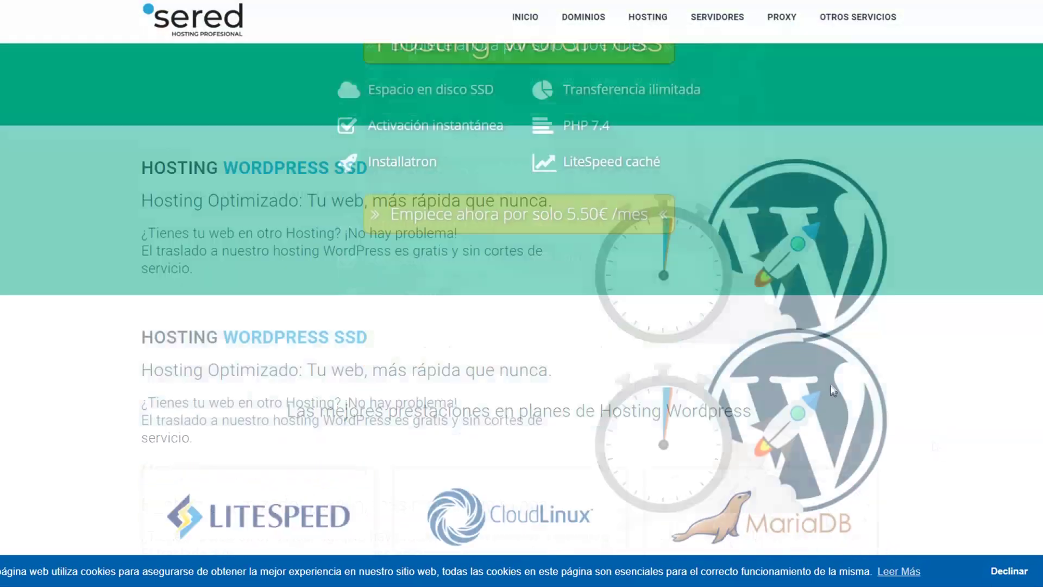
{"action": "scroll", "coordinate": [866, 374], "scroll_direction": "up", "scroll_amount": 15}
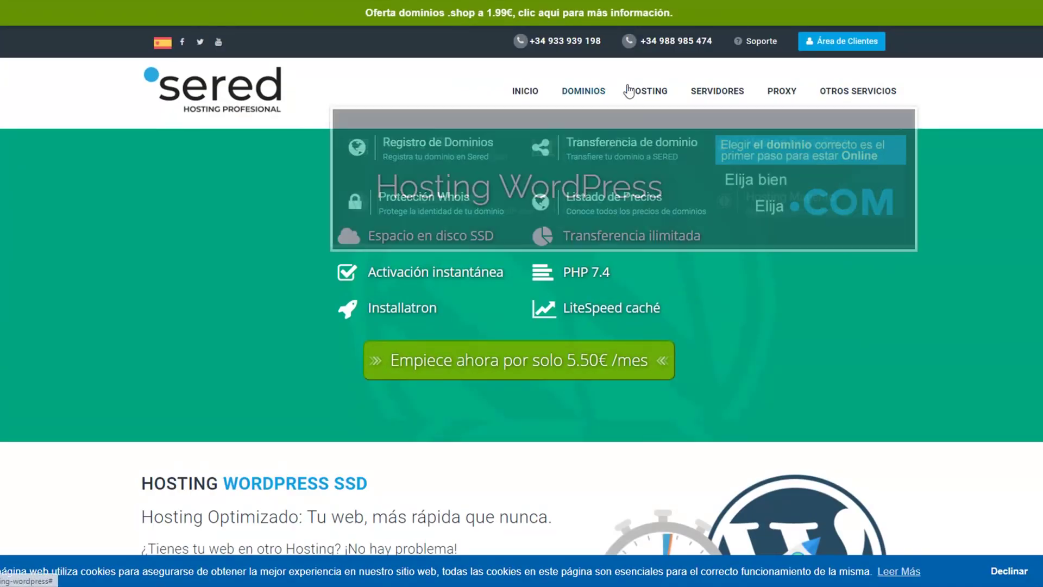
Step: Log in to the Sered Área de Clientes with the saved account credentials
{"action": "left_click", "coordinate": [848, 48]}
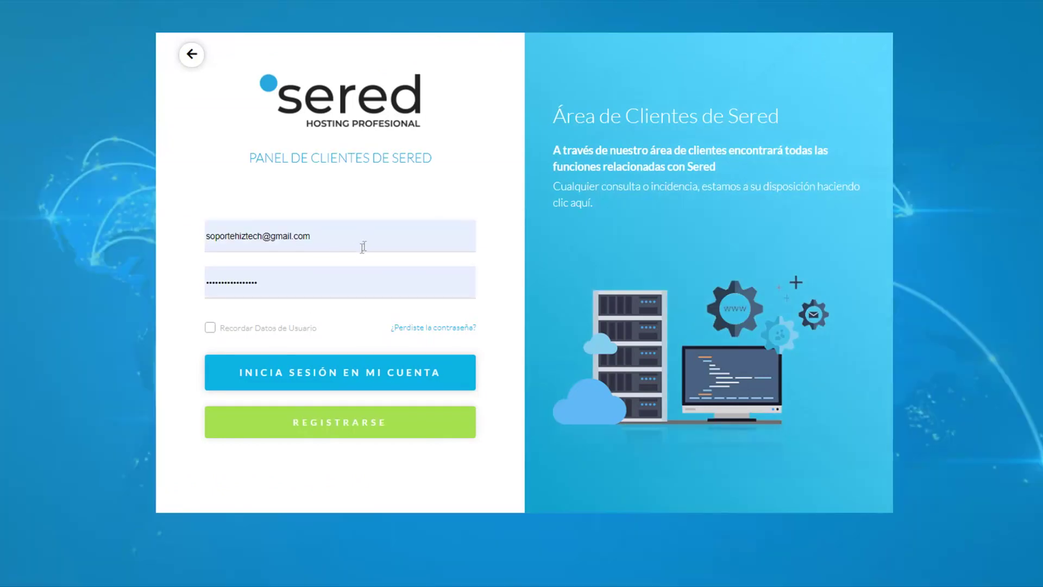
{"action": "left_click", "coordinate": [358, 385]}
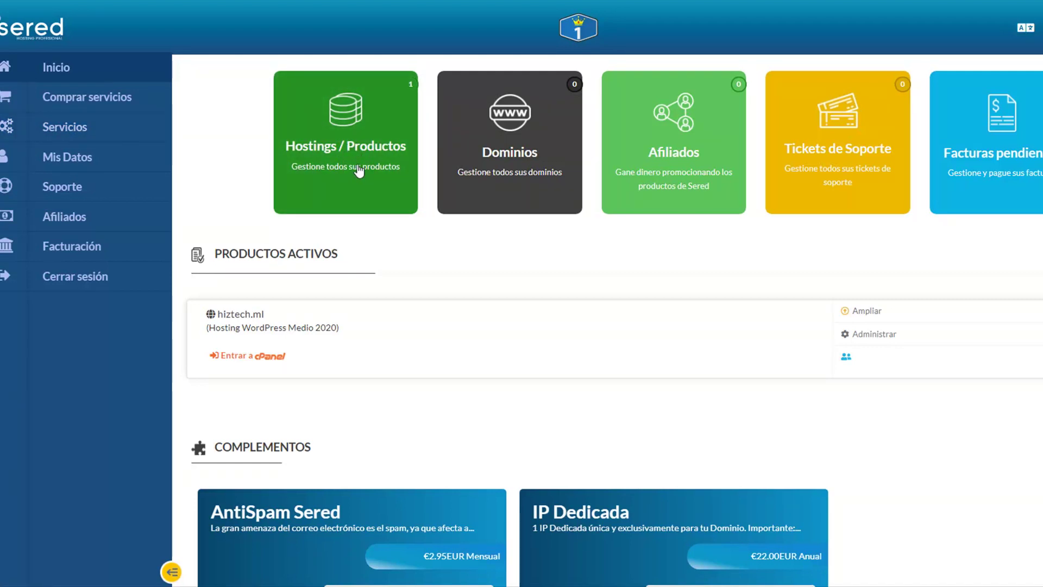
Step: Go to Servicios > Hostings / Productos to list the hiztech.ml Hosting WordPress Medio 2020 service
{"action": "left_click", "coordinate": [358, 171]}
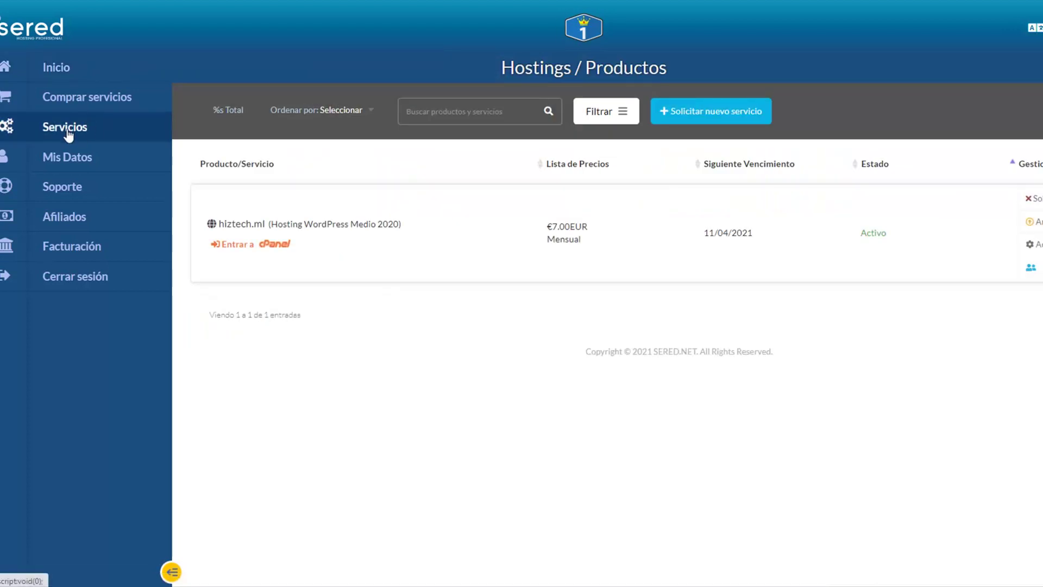
{"action": "left_click", "coordinate": [67, 130]}
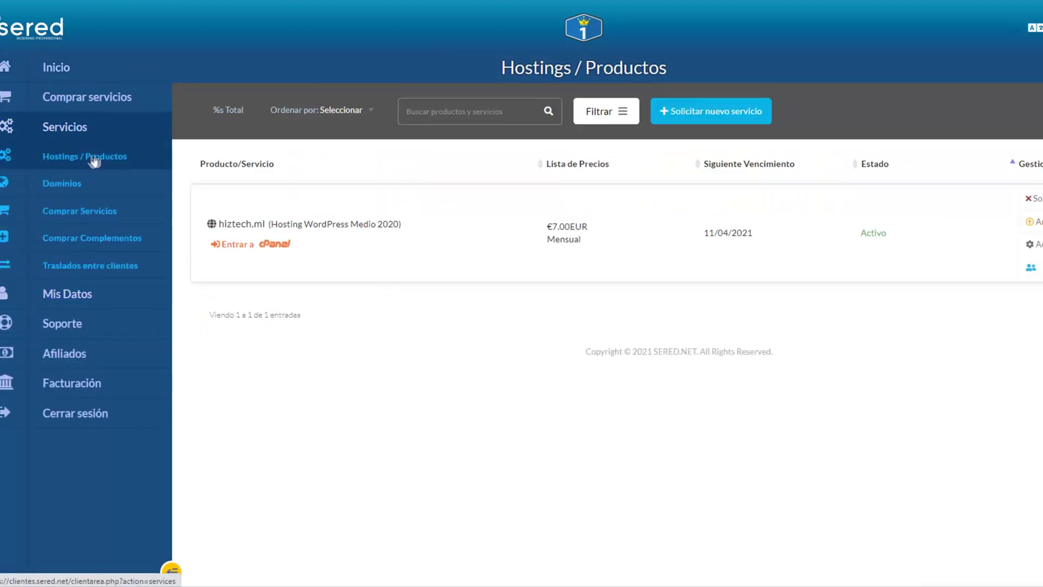
{"action": "left_click", "coordinate": [81, 157]}
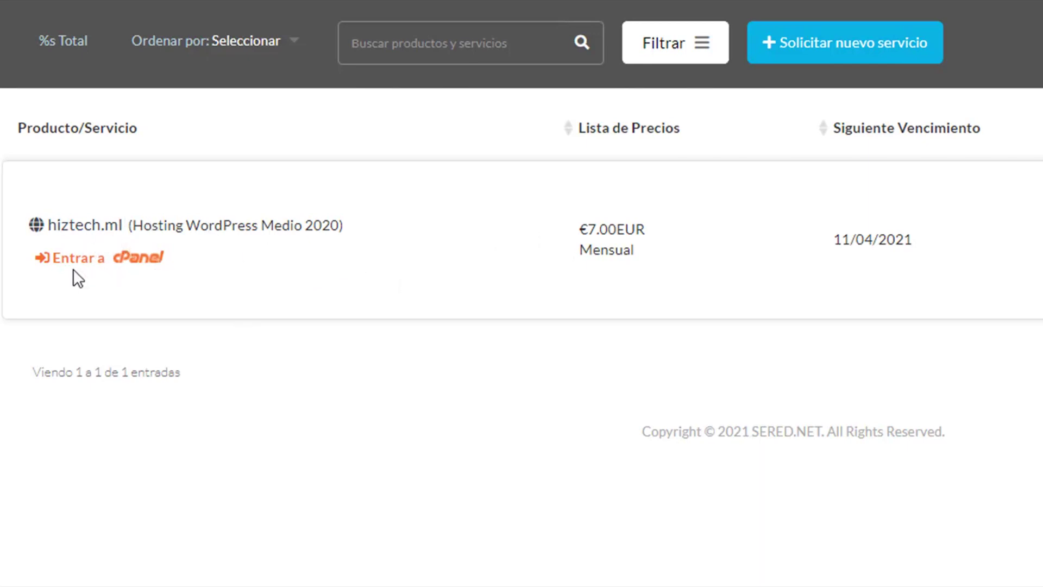
Step: Enter cPanel for hiztech.ml and scroll down to the Web Applications section
{"action": "left_click", "coordinate": [116, 266]}
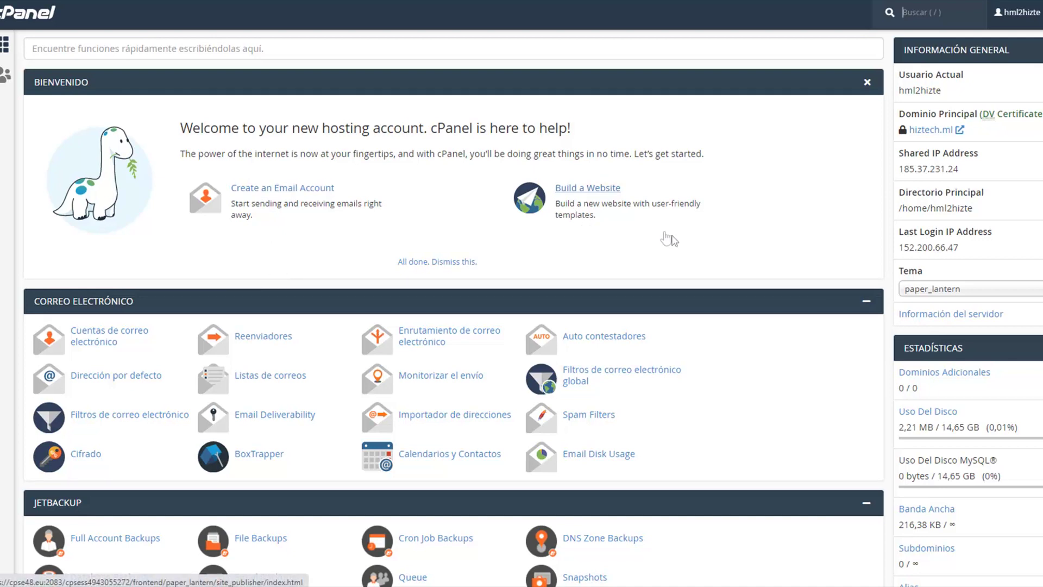
{"action": "scroll", "coordinate": [647, 201], "scroll_direction": "down", "scroll_amount": 5}
{"action": "scroll", "coordinate": [646, 201], "scroll_direction": "down", "scroll_amount": 10}
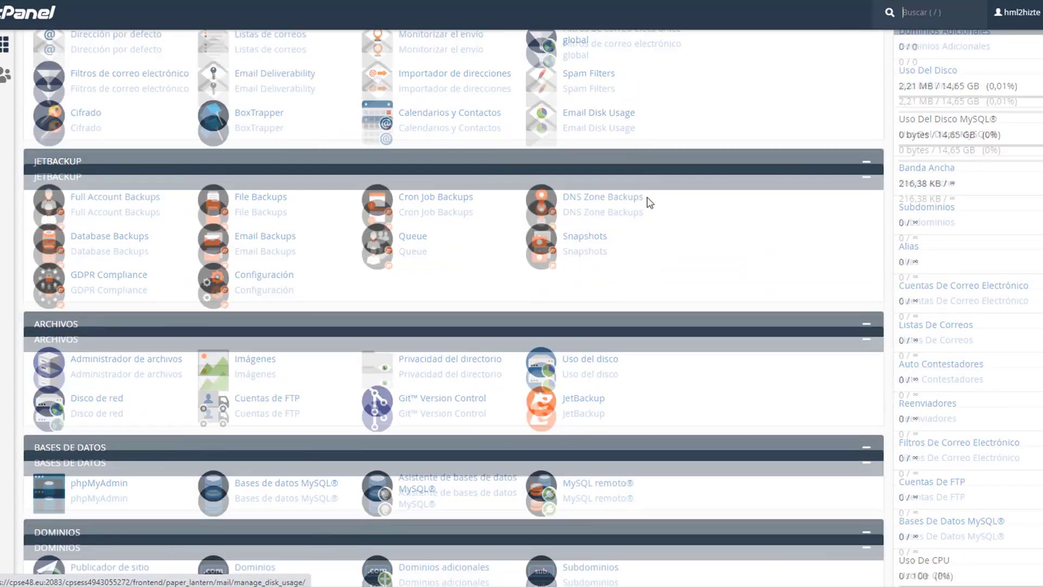
{"action": "scroll", "coordinate": [652, 204], "scroll_direction": "down", "scroll_amount": 9}
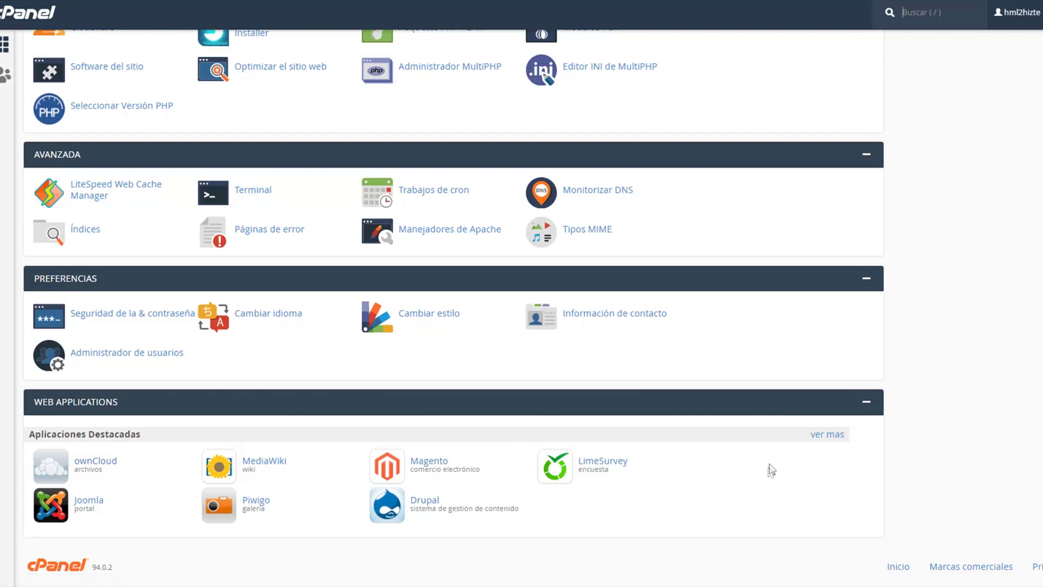
Step: Show all web applications and open WordPress from Sistemas de administración de contenidos
{"action": "left_click", "coordinate": [822, 443]}
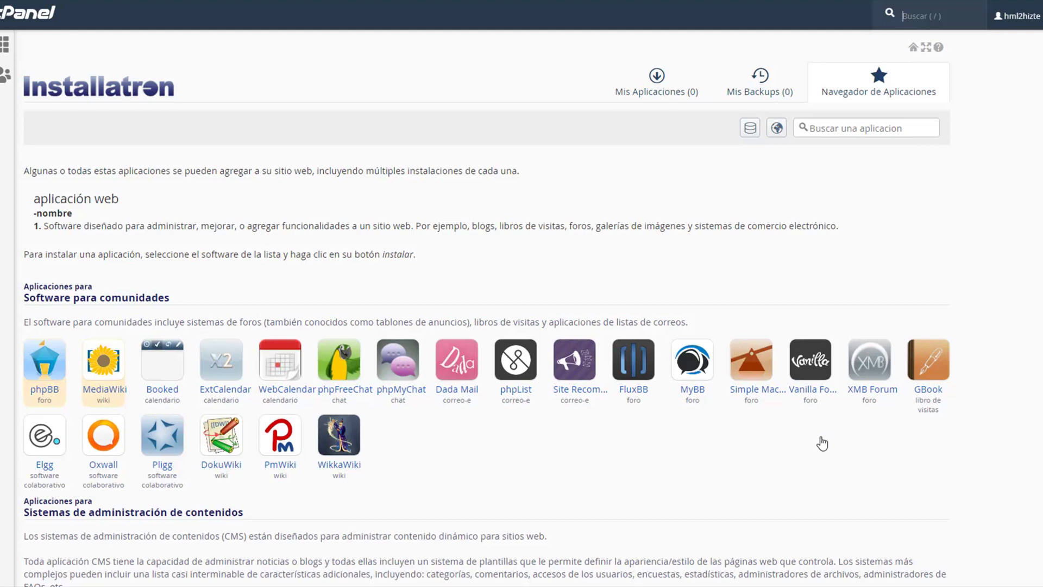
{"action": "scroll", "coordinate": [823, 443], "scroll_direction": "down", "scroll_amount": 1}
{"action": "scroll", "coordinate": [822, 443], "scroll_direction": "down", "scroll_amount": 1}
{"action": "scroll", "coordinate": [817, 426], "scroll_direction": "up", "scroll_amount": 3}
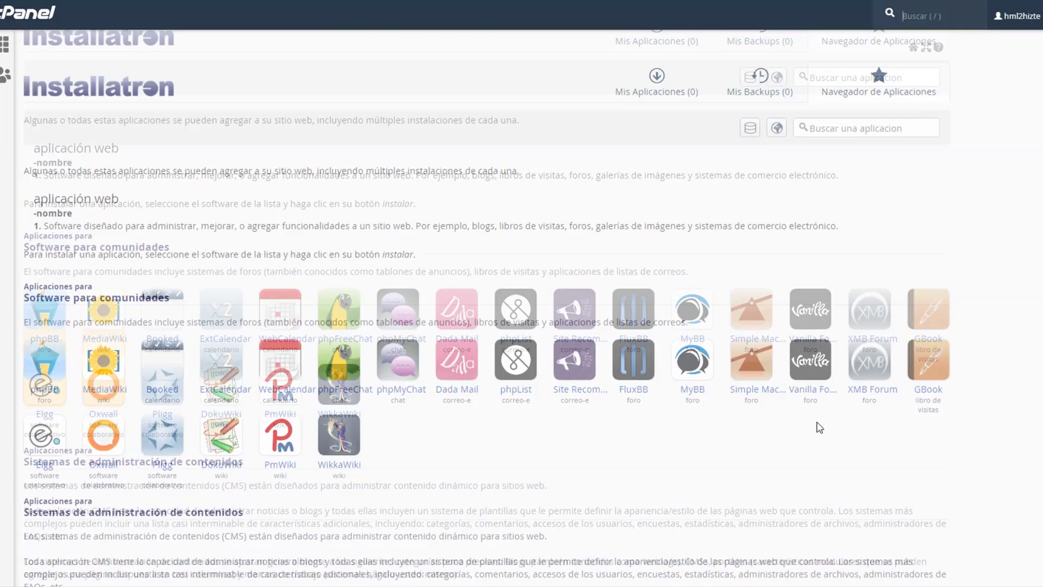
{"action": "scroll", "coordinate": [819, 428], "scroll_direction": "down", "scroll_amount": 3}
{"action": "scroll", "coordinate": [434, 254], "scroll_direction": "down", "scroll_amount": 3}
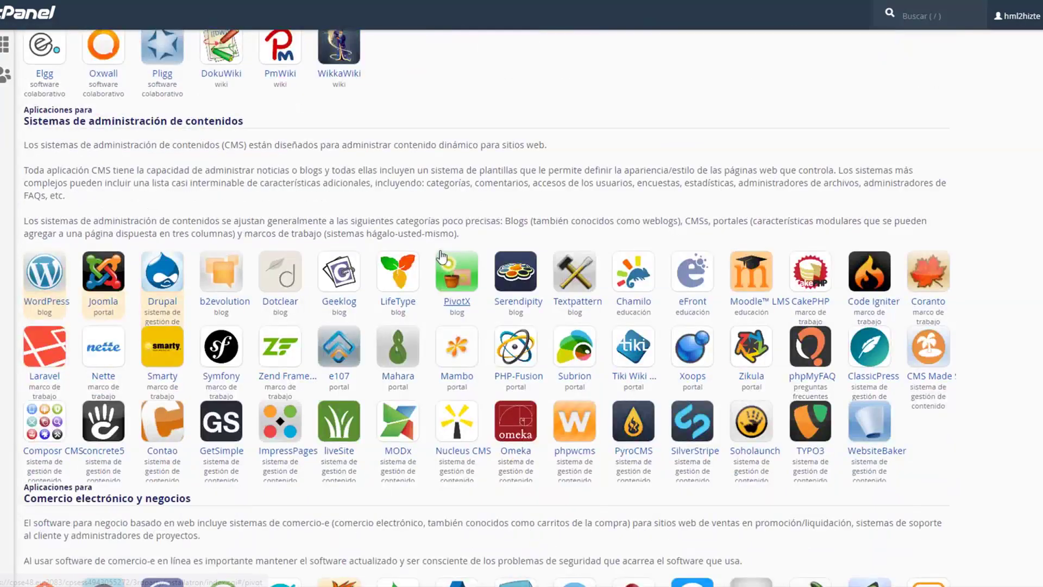
{"action": "scroll", "coordinate": [295, 255], "scroll_direction": "up", "scroll_amount": 2}
{"action": "left_click_drag", "start_coordinate": [262, 252], "coordinate": [24, 250]}
{"action": "left_click", "coordinate": [290, 262]}
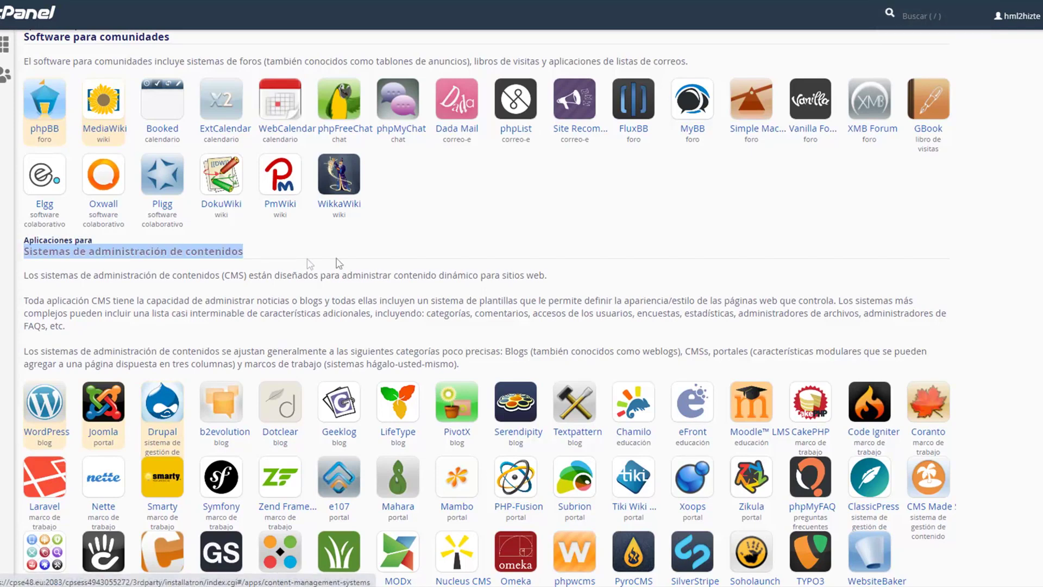
{"action": "scroll", "coordinate": [290, 262], "scroll_direction": "down", "scroll_amount": 2}
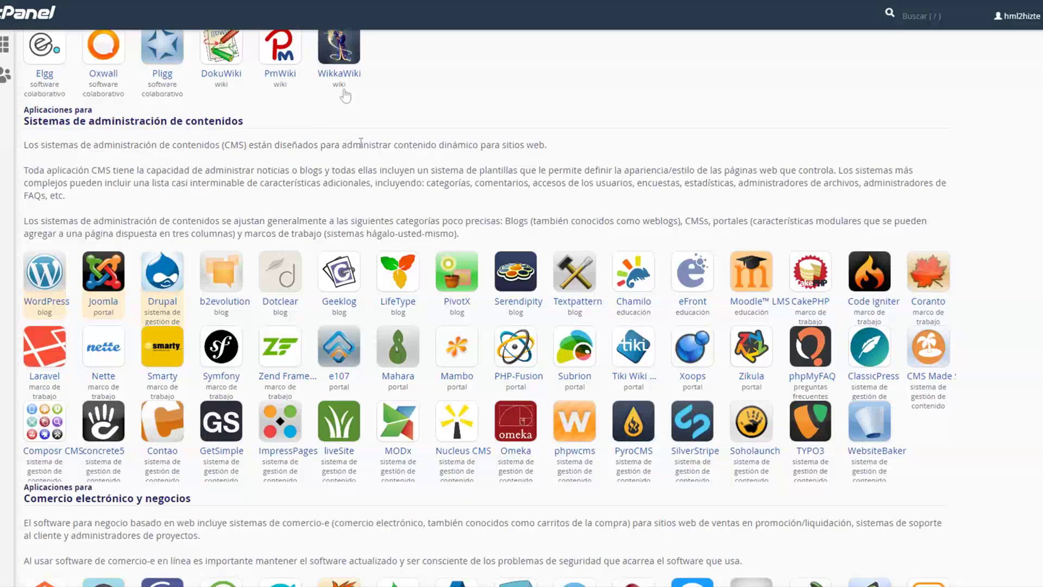
{"action": "left_click", "coordinate": [43, 274]}
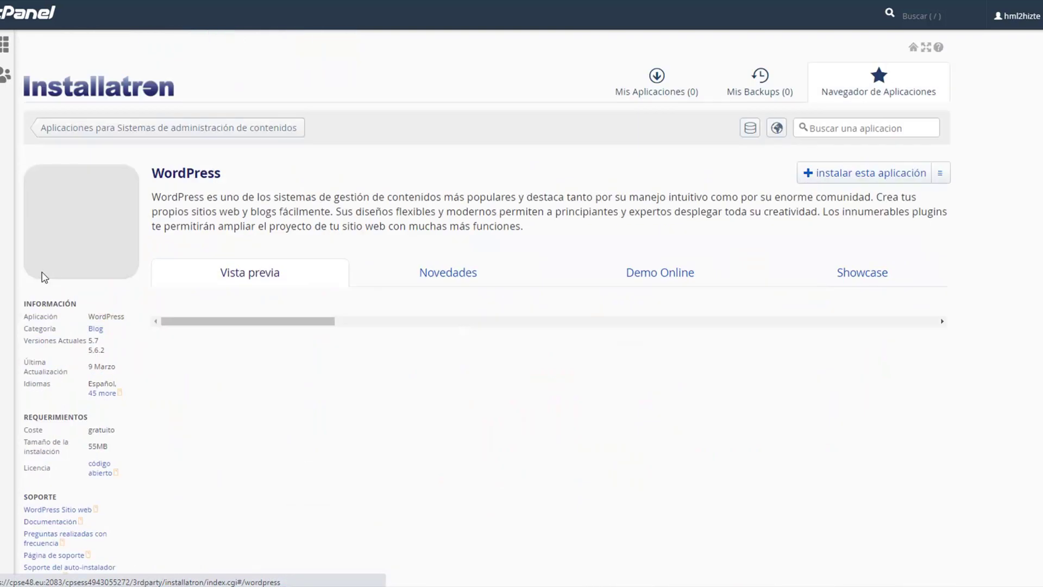
{"action": "scroll", "coordinate": [484, 262], "scroll_direction": "down", "scroll_amount": 9}
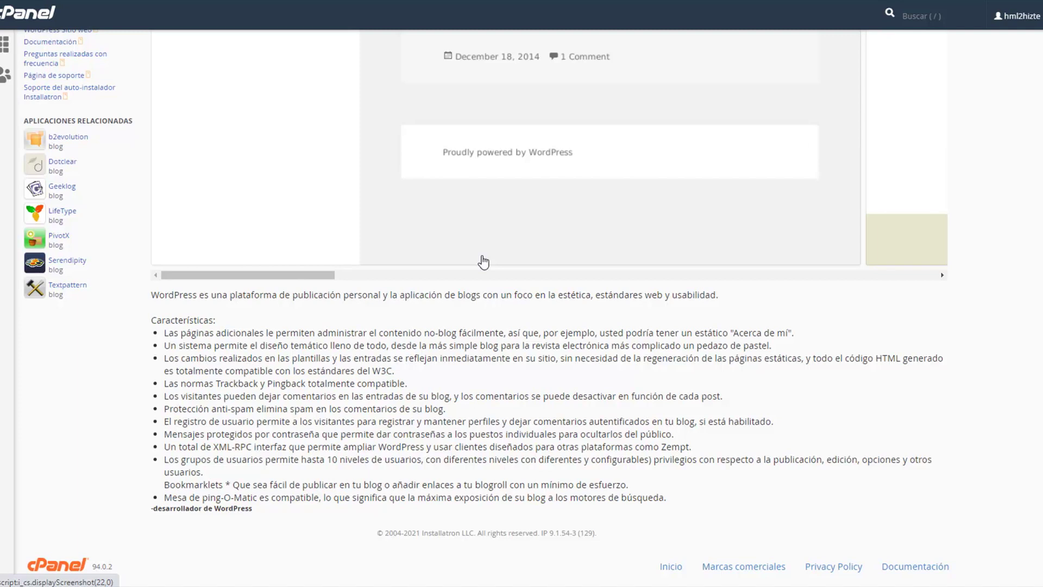
{"action": "scroll", "coordinate": [483, 262], "scroll_direction": "up", "scroll_amount": 10}
{"action": "scroll", "coordinate": [582, 422], "scroll_direction": "down", "scroll_amount": 2}
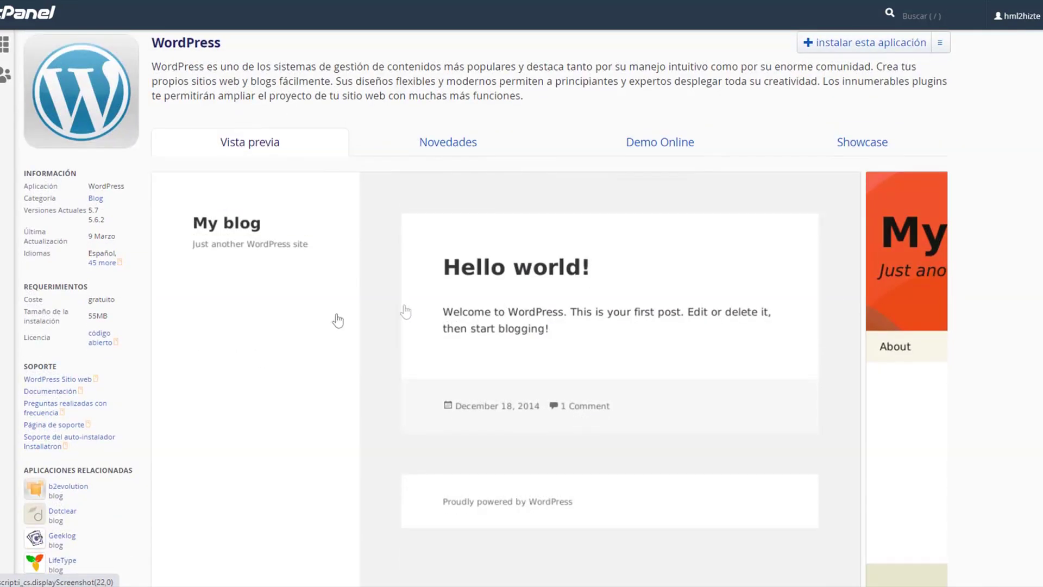
{"action": "scroll", "coordinate": [605, 350], "scroll_direction": "up", "scroll_amount": 3}
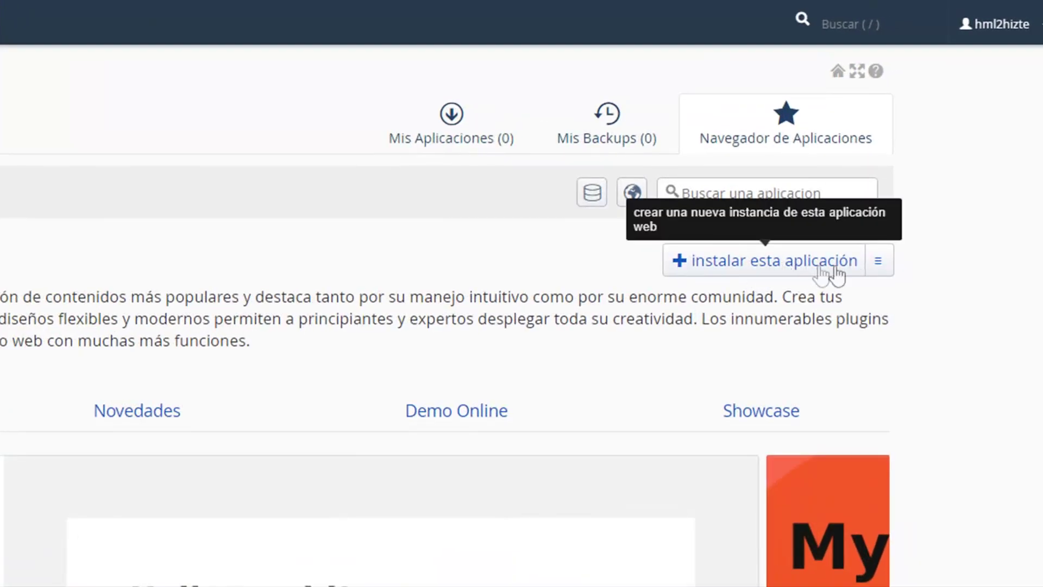
{"action": "left_click", "coordinate": [879, 263]}
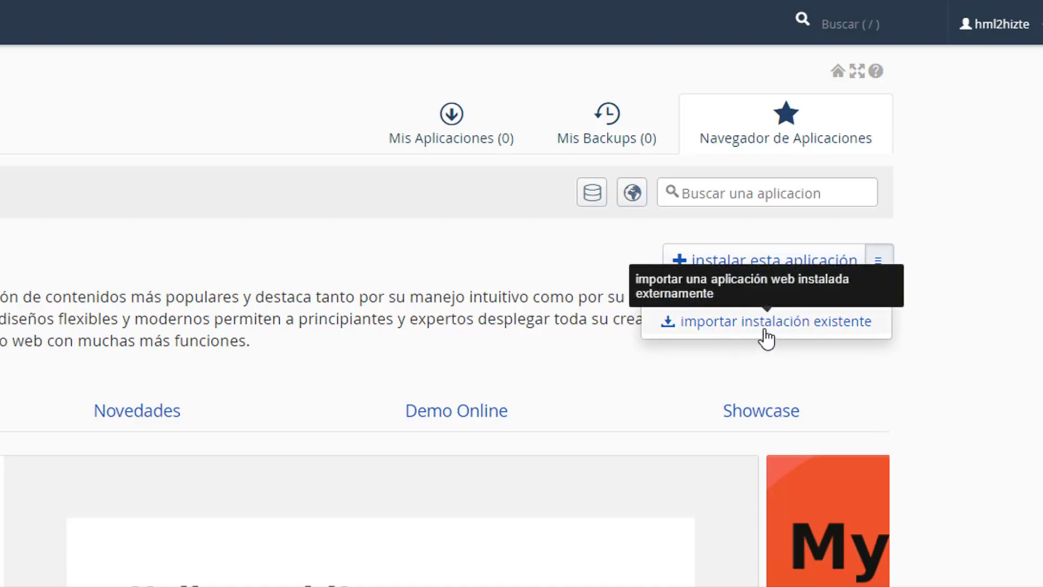
{"action": "left_click", "coordinate": [838, 163]}
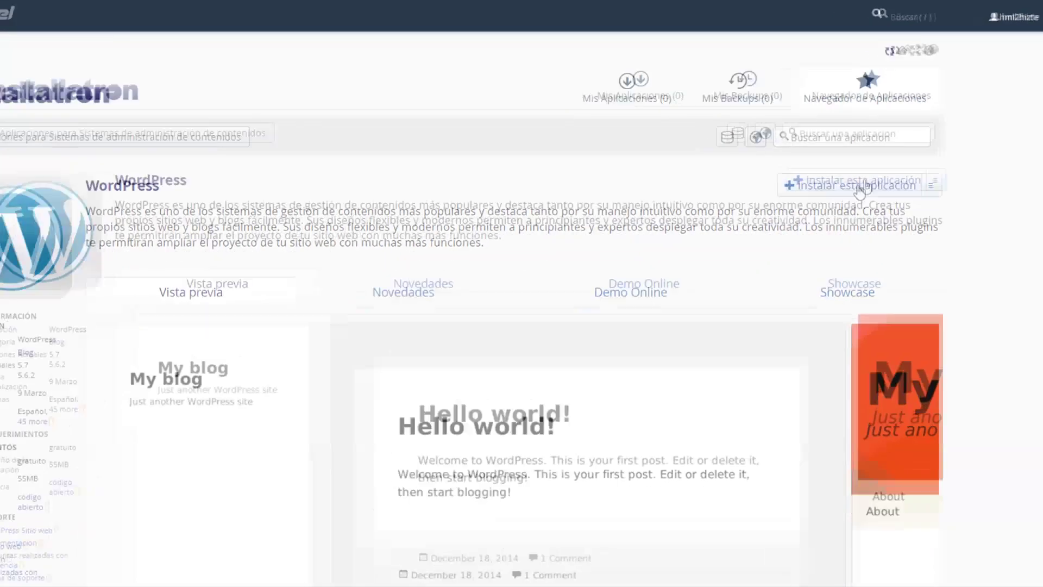
Step: Start a new WordPress install and expand the Dominio list of hiztech.ml addresses and server IP
{"action": "left_click", "coordinate": [859, 187]}
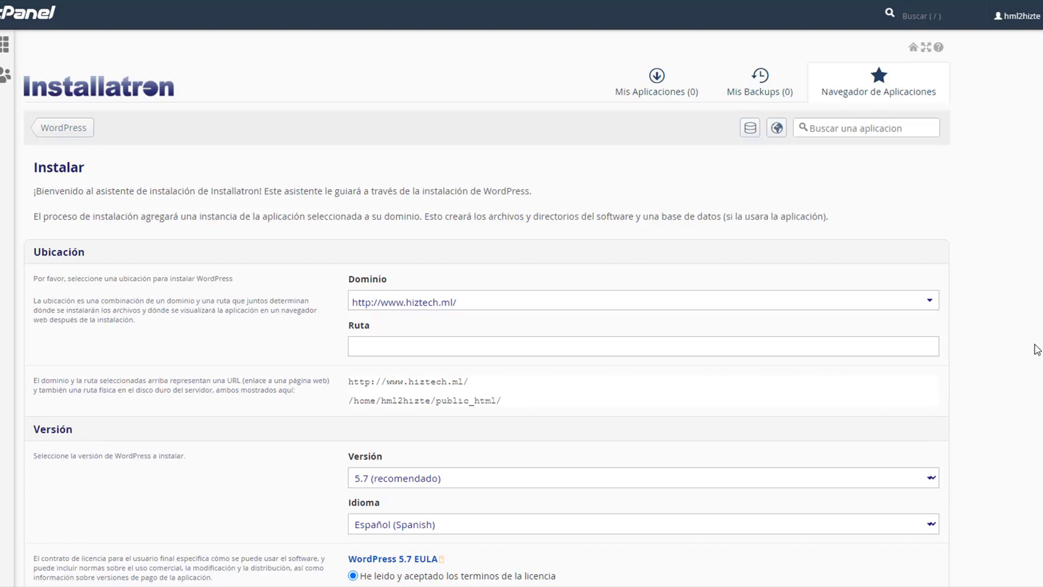
{"action": "scroll", "coordinate": [700, 247], "scroll_direction": "down", "scroll_amount": 3}
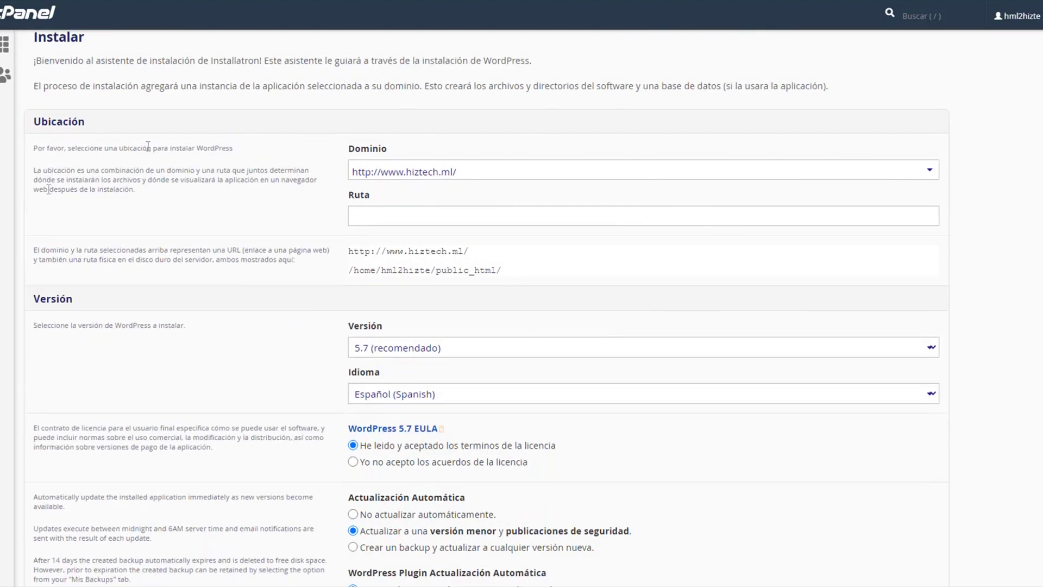
{"action": "left_click", "coordinate": [361, 174]}
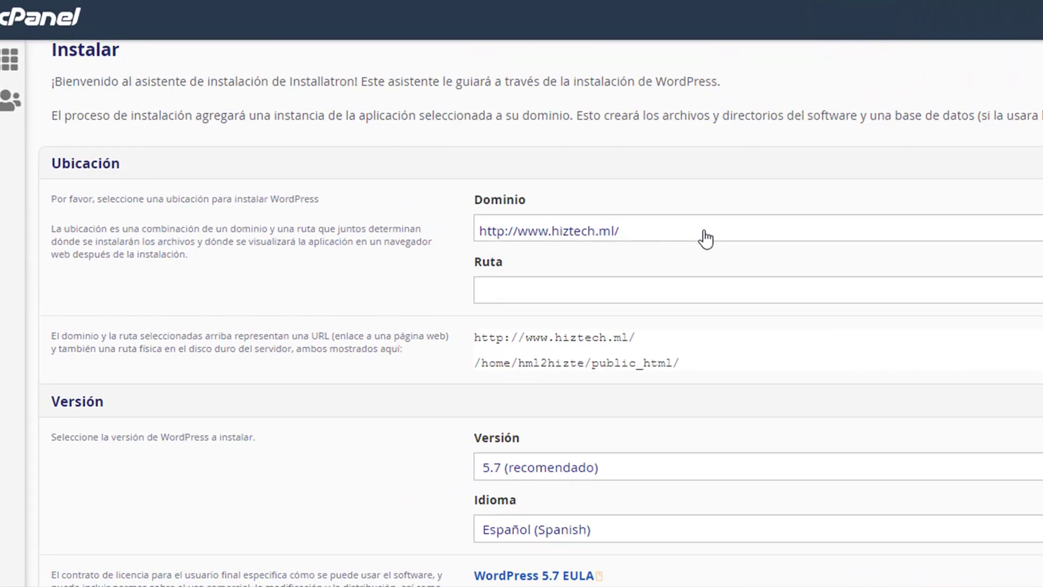
{"action": "left_click", "coordinate": [755, 233]}
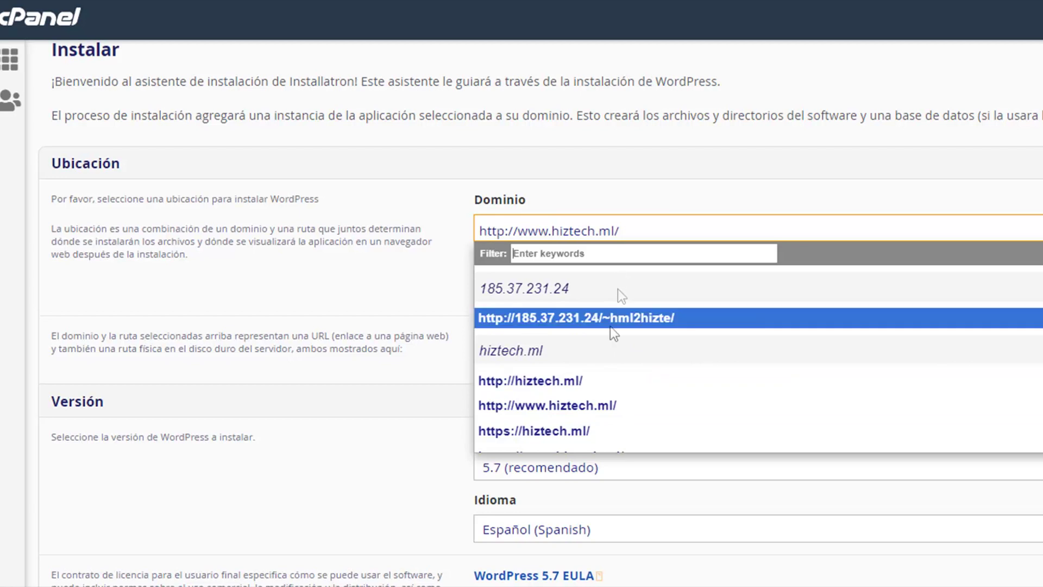
{"action": "left_click", "coordinate": [647, 234]}
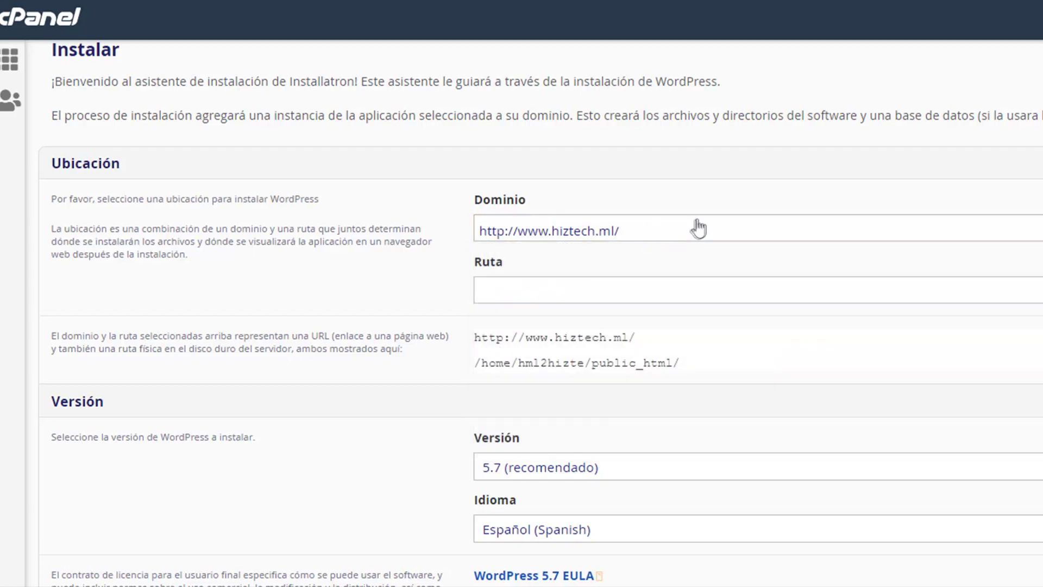
{"action": "left_click", "coordinate": [633, 291]}
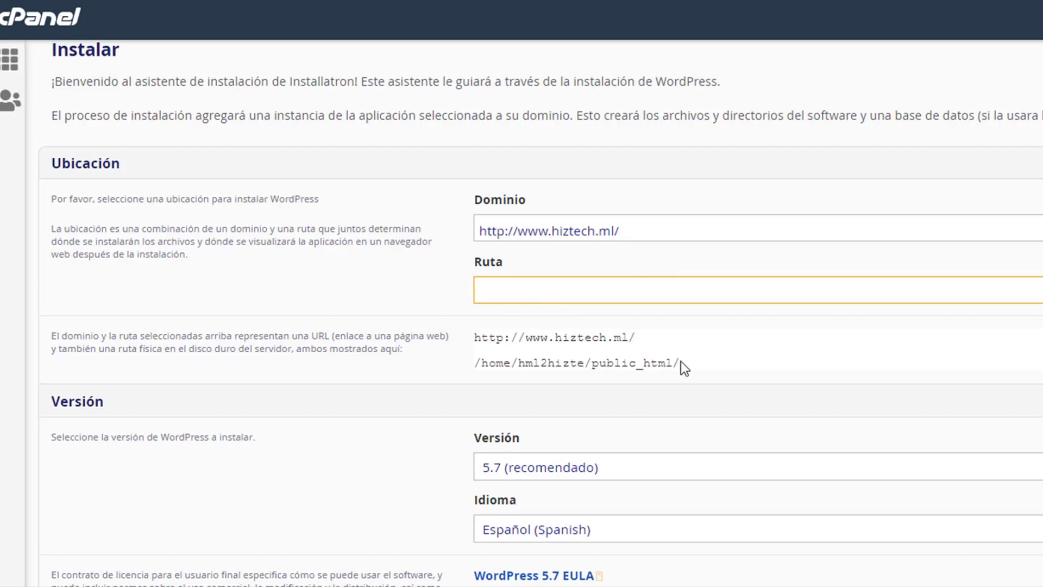
{"action": "left_click_drag", "start_coordinate": [636, 338], "coordinate": [569, 338]}
{"action": "left_click_drag", "start_coordinate": [457, 340], "coordinate": [557, 318]}
{"action": "left_click_drag", "start_coordinate": [691, 370], "coordinate": [477, 371]}
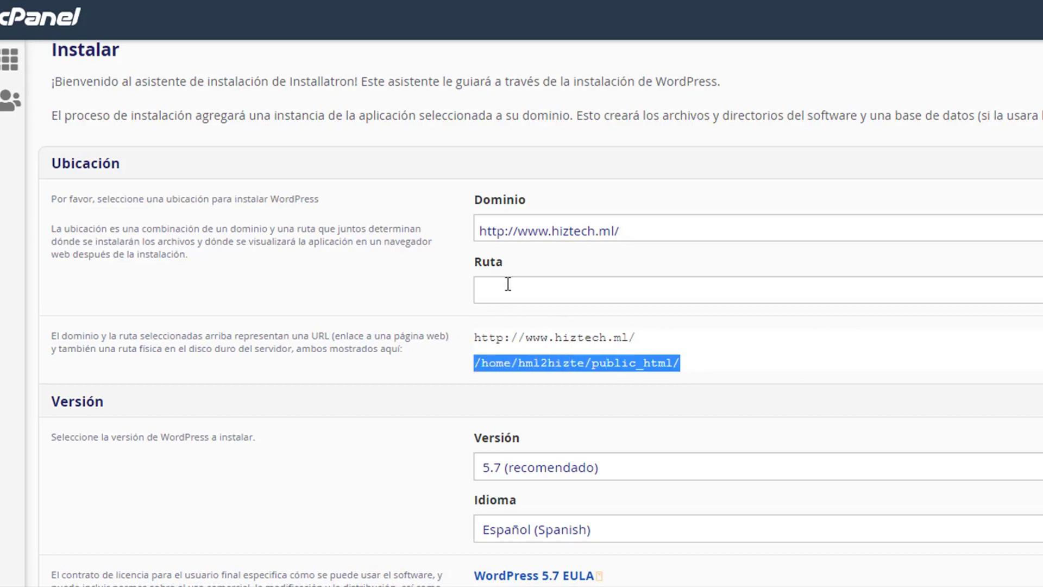
Step: Enter micarpeta as the install path, then clear it so WordPress installs at the root
{"action": "left_click", "coordinate": [537, 287]}
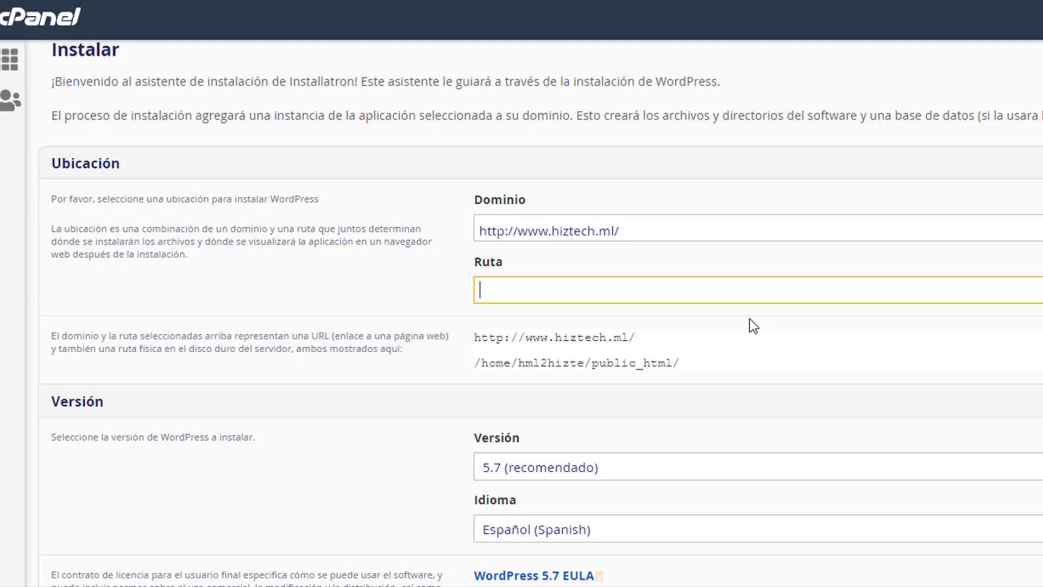
{"action": "type", "text": "micarpeta"}
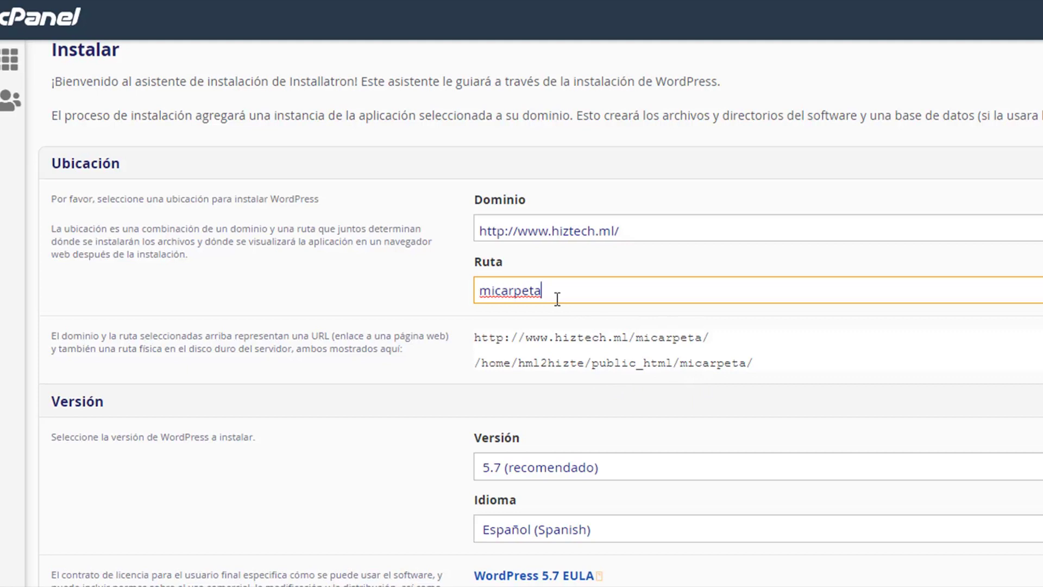
{"action": "key", "text": "ctrl+a"}
{"action": "key", "text": "BackSpace"}
{"action": "left_click", "coordinate": [461, 314]}
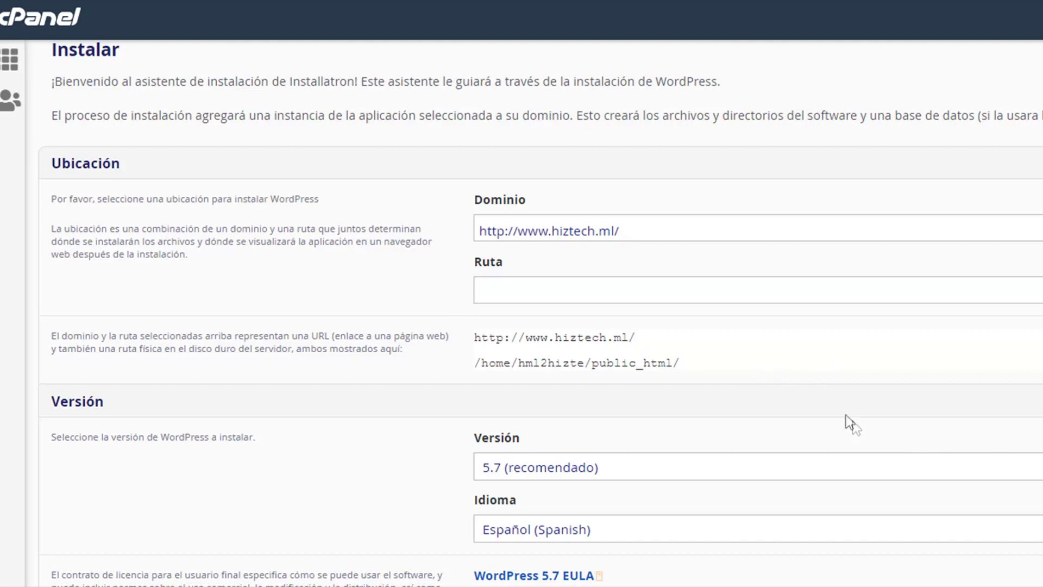
{"action": "scroll", "coordinate": [556, 188], "scroll_direction": "down", "scroll_amount": 4}
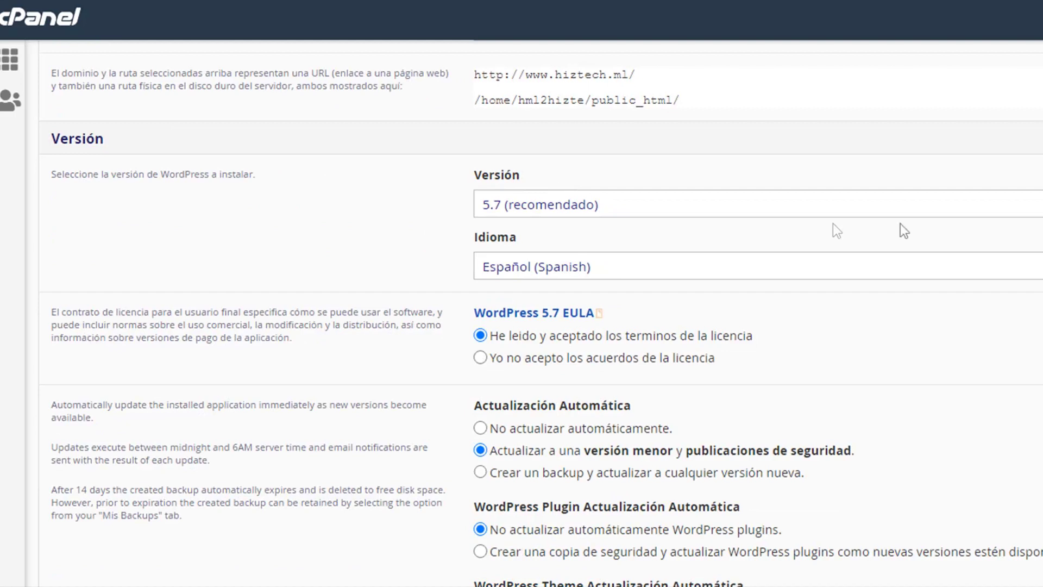
{"action": "left_click", "coordinate": [760, 205]}
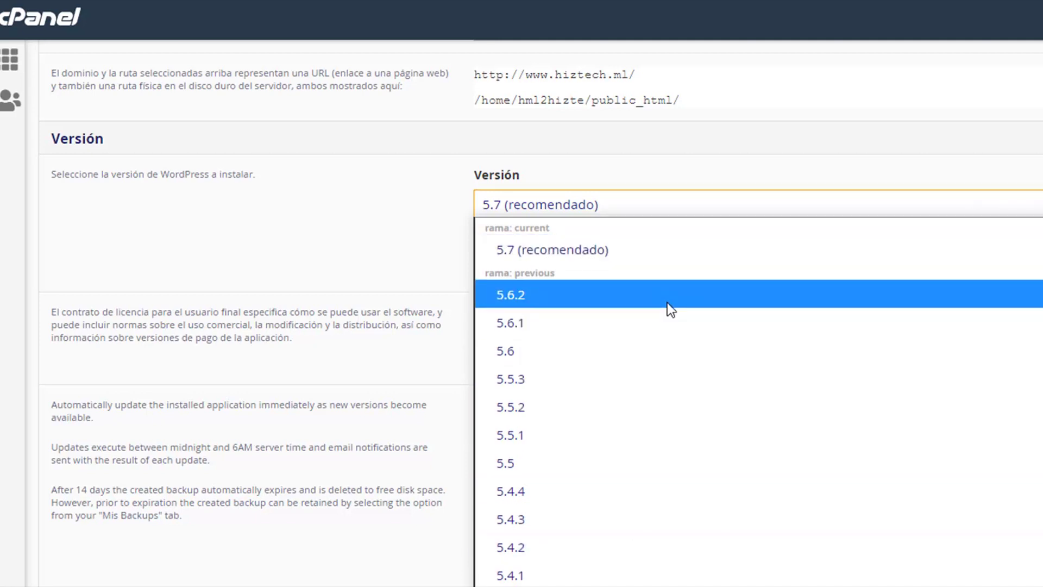
{"action": "left_click", "coordinate": [582, 244]}
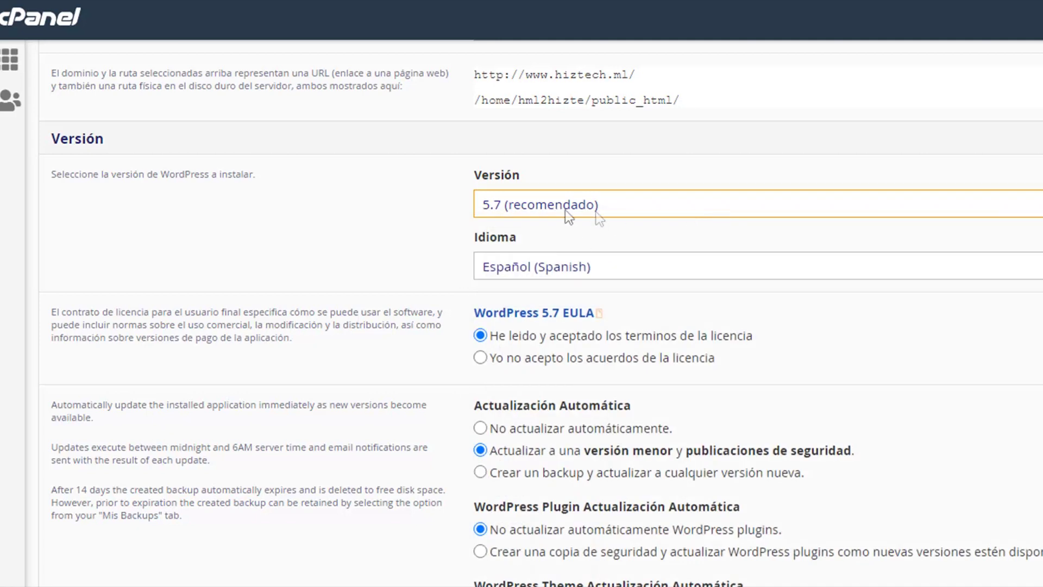
{"action": "left_click", "coordinate": [592, 272]}
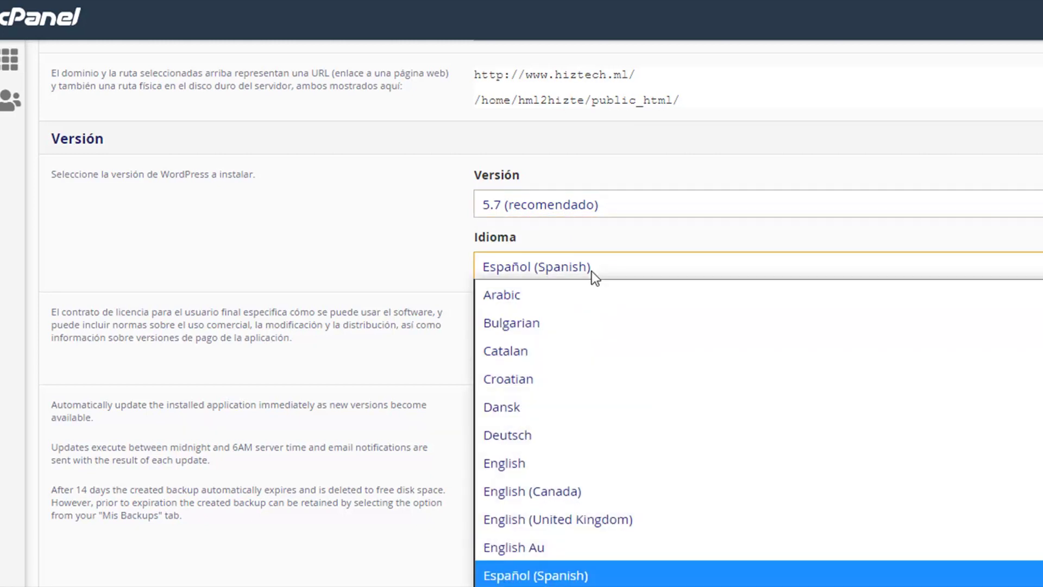
{"action": "left_click", "coordinate": [591, 272]}
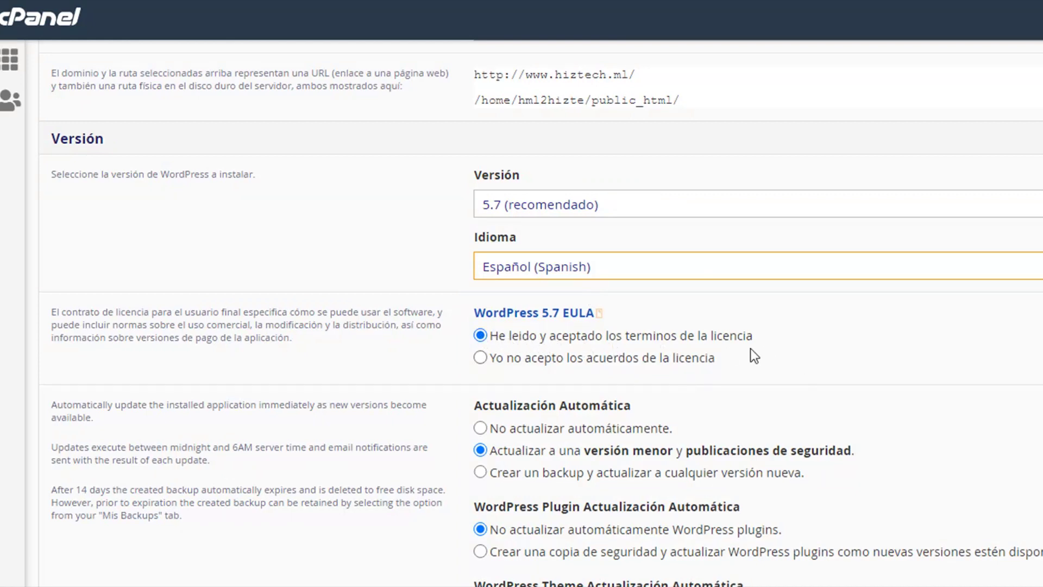
{"action": "scroll", "coordinate": [749, 351], "scroll_direction": "down", "scroll_amount": 3}
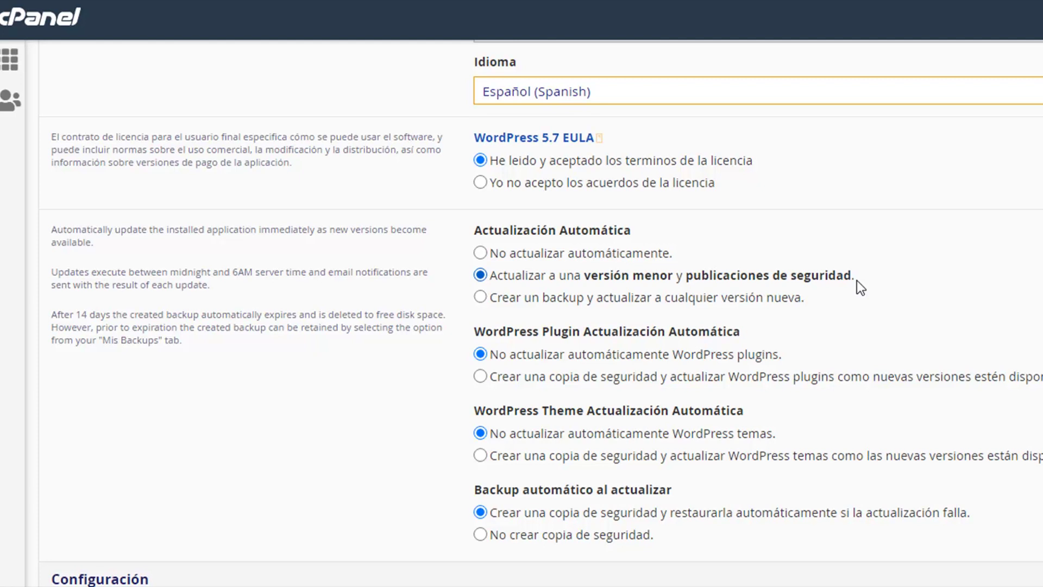
{"action": "scroll", "coordinate": [856, 281], "scroll_direction": "down", "scroll_amount": 3}
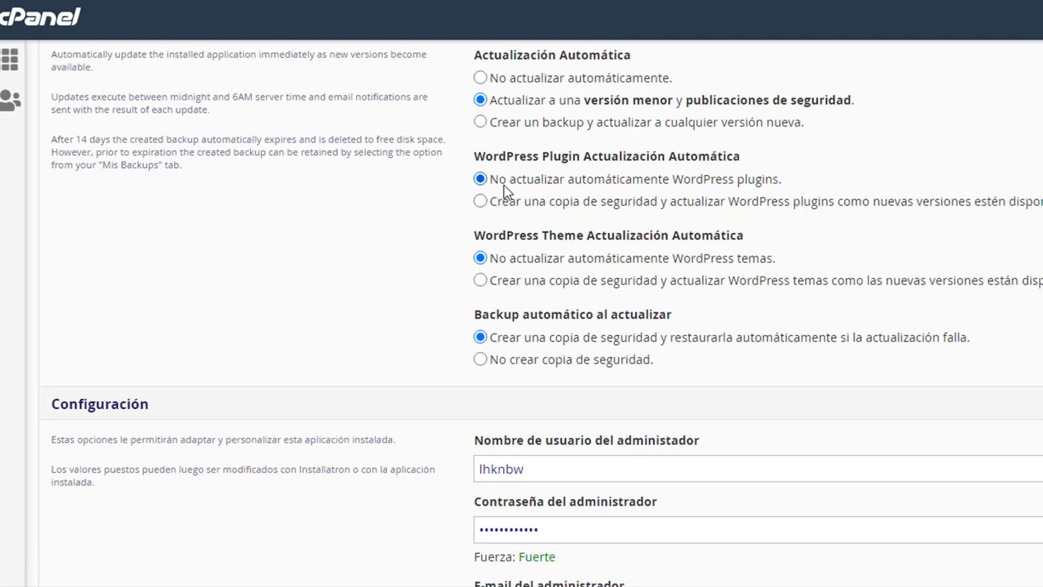
{"action": "scroll", "coordinate": [710, 217], "scroll_direction": "down", "scroll_amount": 2}
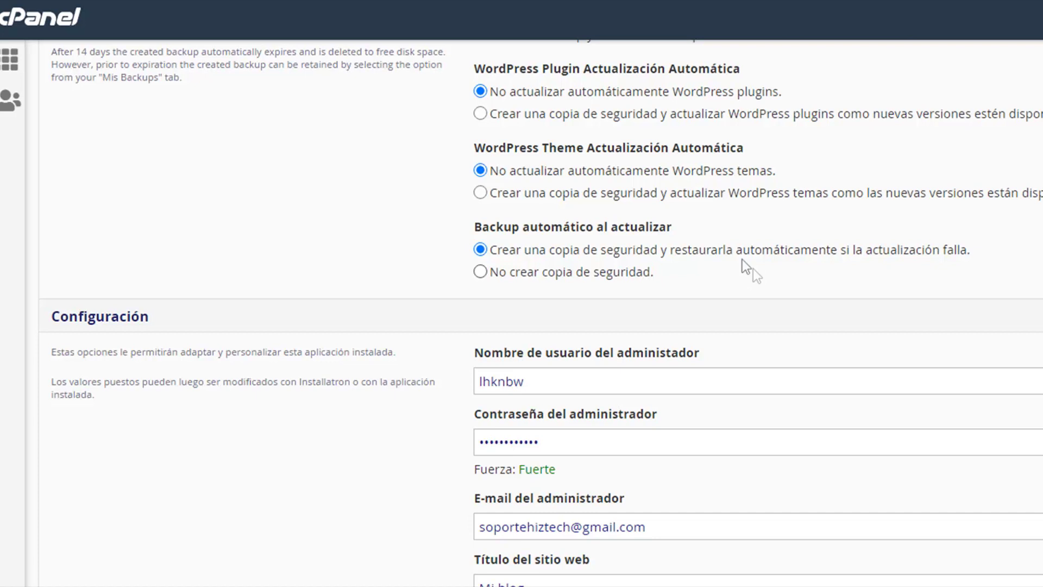
Step: Set the admin username to admin and paste in a new admin password
{"action": "scroll", "coordinate": [741, 259], "scroll_direction": "down", "scroll_amount": 3}
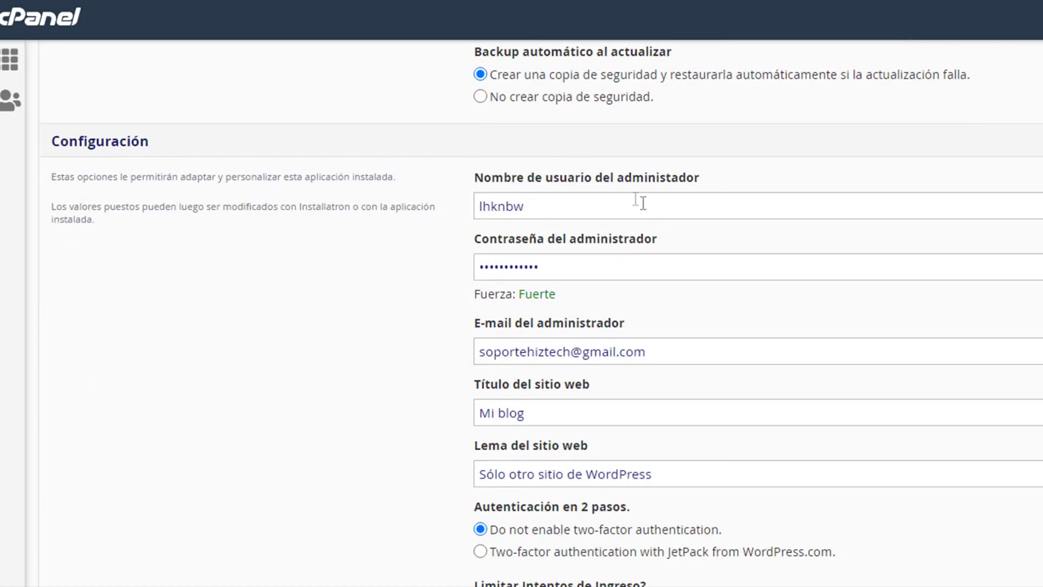
{"action": "left_click_drag", "start_coordinate": [558, 206], "coordinate": [430, 205]}
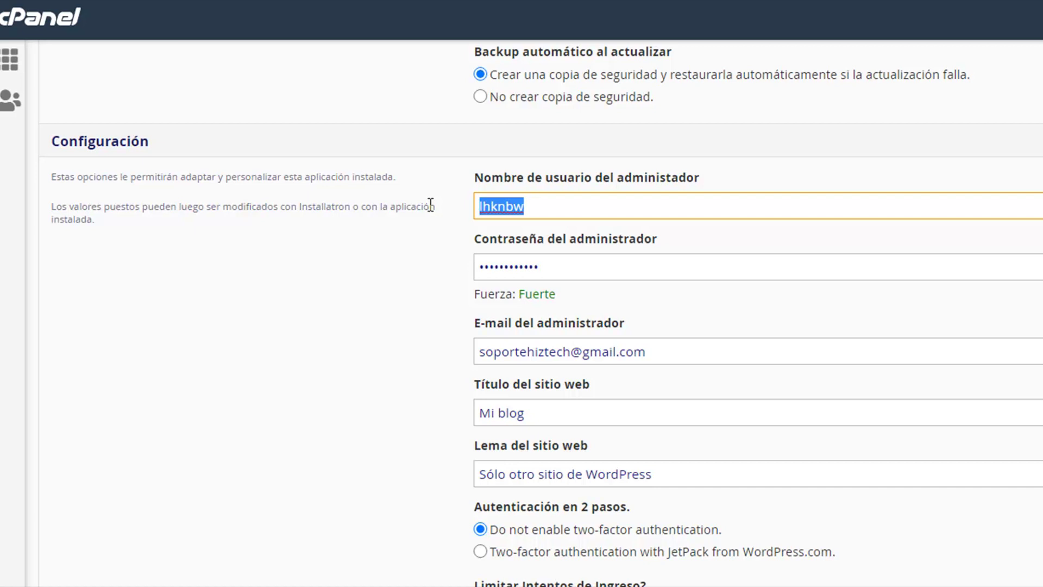
{"action": "type", "text": "admin"}
{"action": "key", "text": "Tab"}
{"action": "key", "text": "BackSpace"}
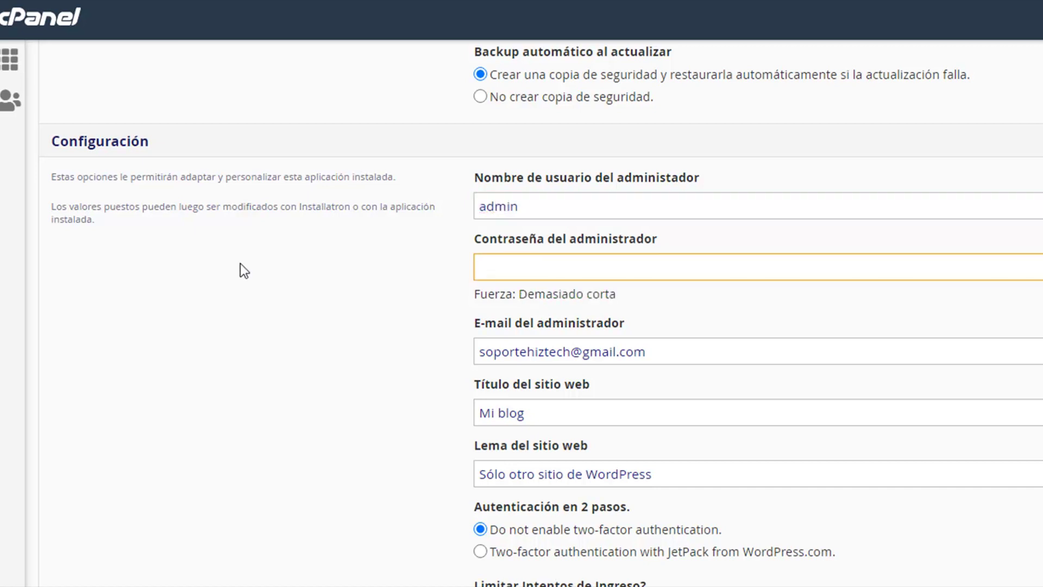
{"action": "key", "text": "ctrl+v"}
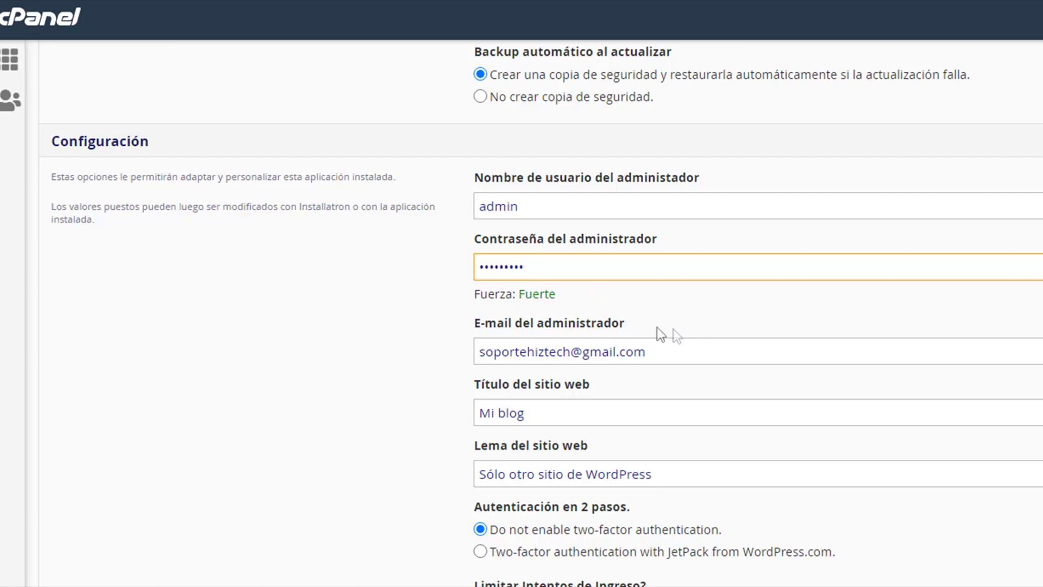
Step: Set the site title to 'Mi Web WordPress' and the tagline to 'Mi sitio de WordPress'
{"action": "scroll", "coordinate": [650, 333], "scroll_direction": "down", "scroll_amount": 3}
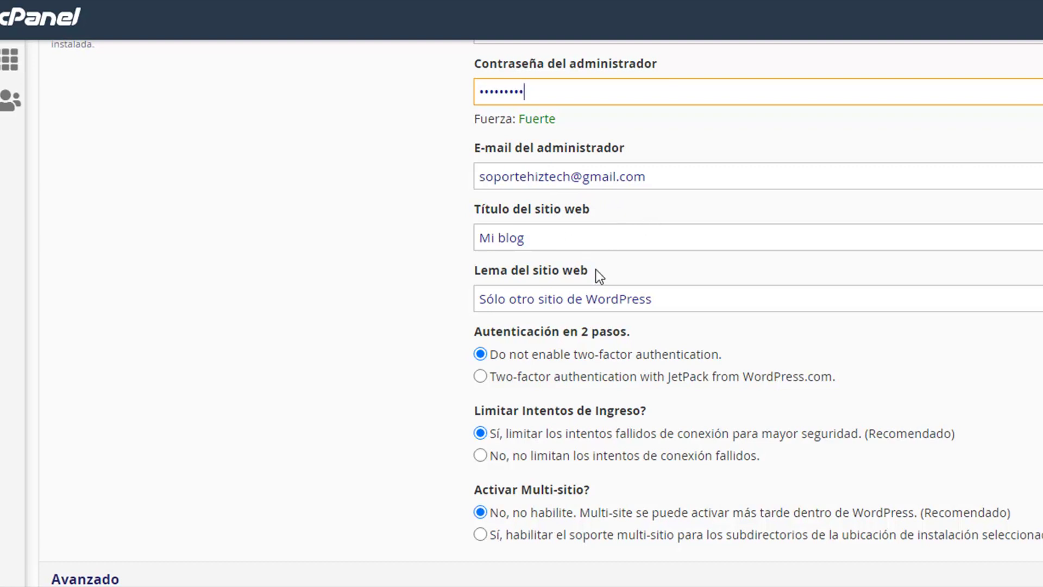
{"action": "left_click_drag", "start_coordinate": [559, 242], "coordinate": [362, 279]}
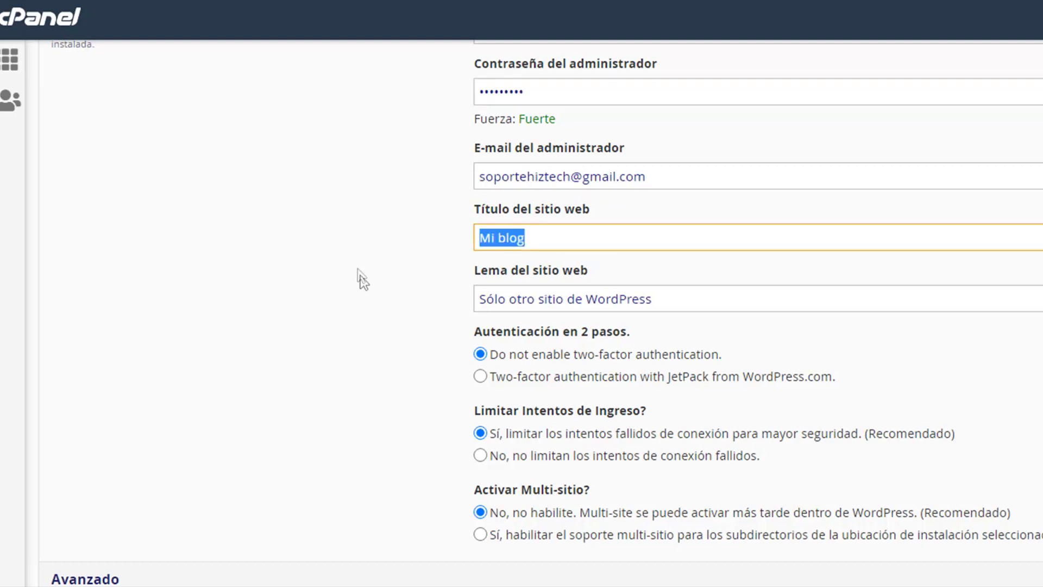
{"action": "type", "text": "Mi "}
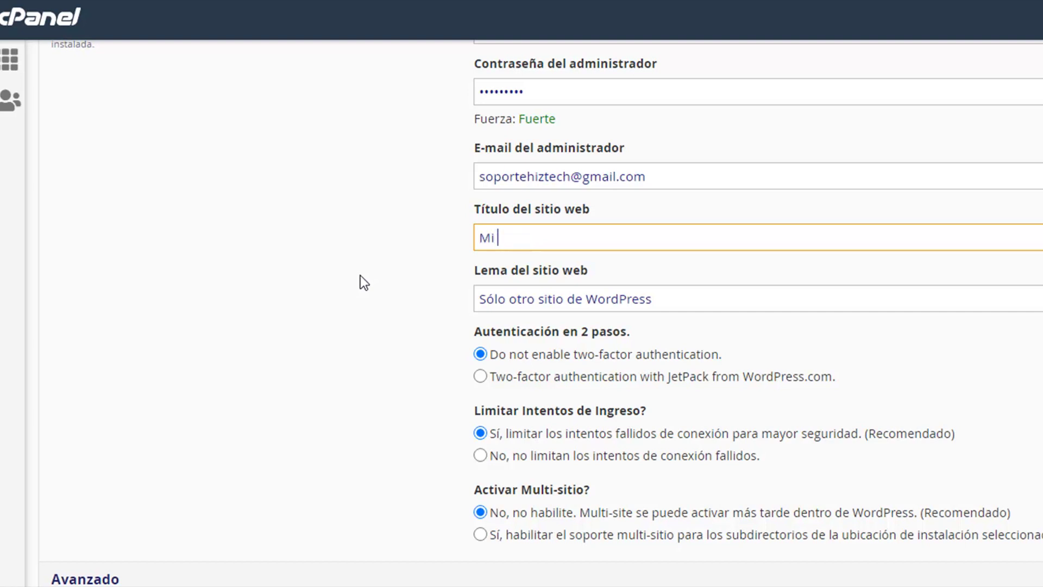
{"action": "type", "text": "Web WordPress"}
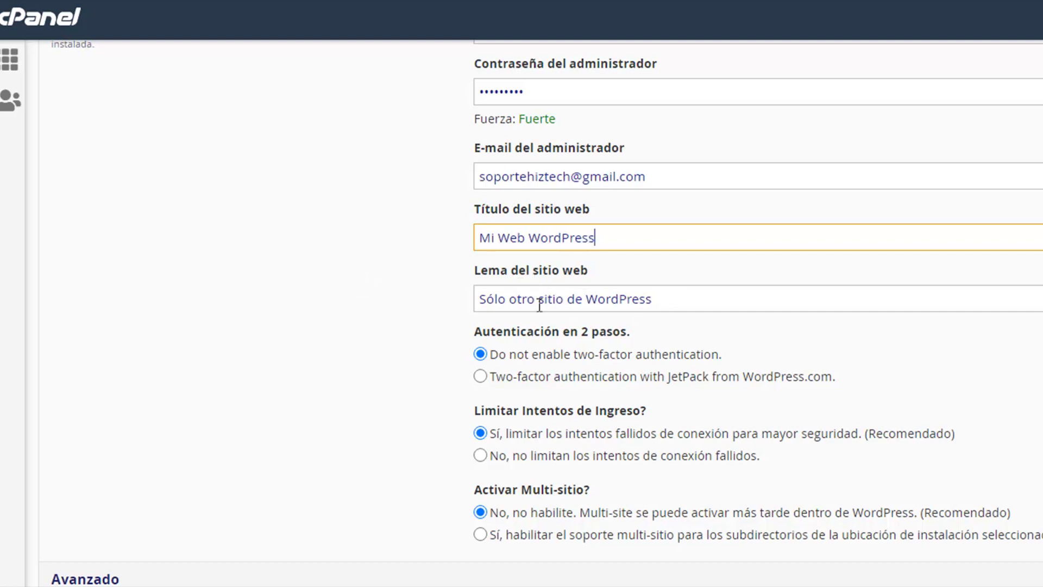
{"action": "left_click_drag", "start_coordinate": [535, 299], "coordinate": [353, 300]}
{"action": "type", "text": "Mi"}
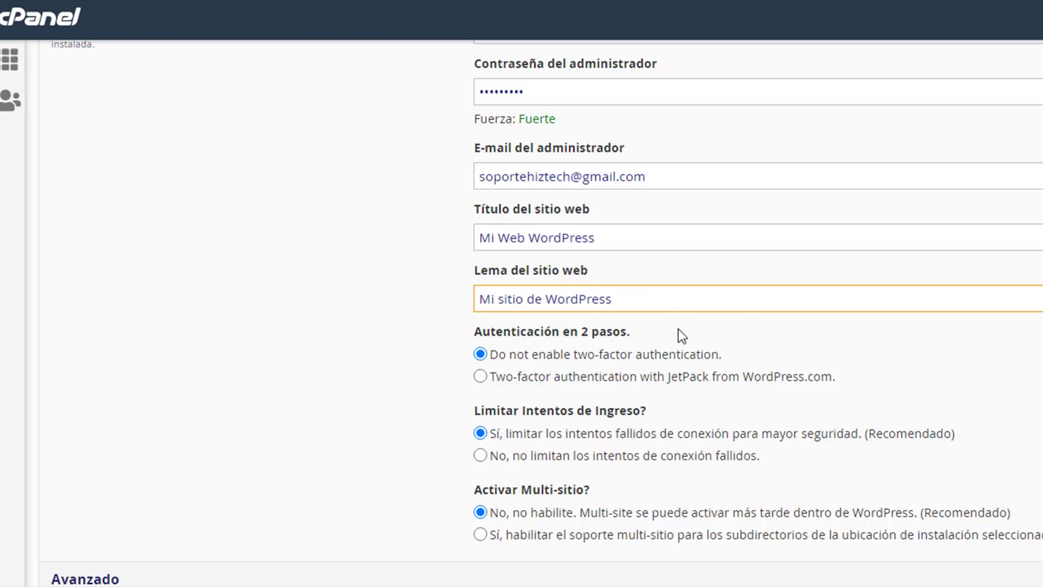
{"action": "scroll", "coordinate": [679, 331], "scroll_direction": "down", "scroll_amount": 2}
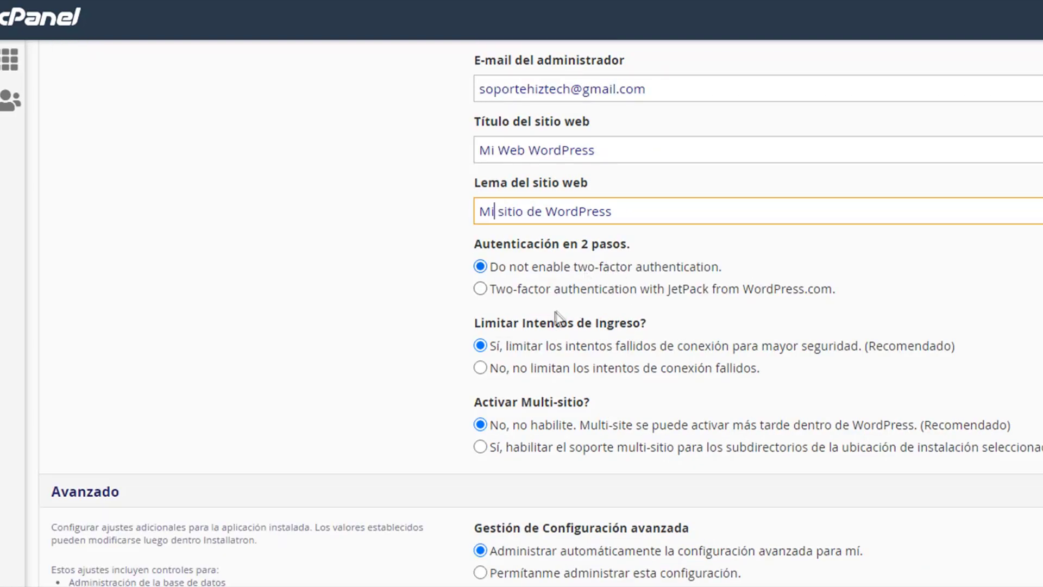
{"action": "scroll", "coordinate": [584, 334], "scroll_direction": "down", "scroll_amount": 1}
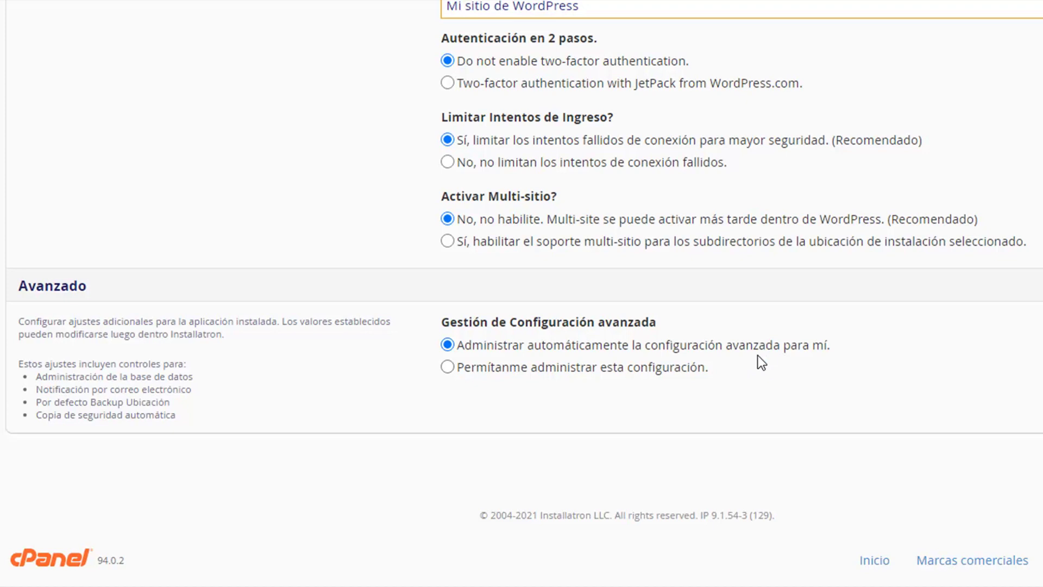
Step: Switch advanced settings to manual, try an existing database, then revert to automatic database creation
{"action": "left_click", "coordinate": [446, 367]}
{"action": "scroll", "coordinate": [847, 341], "scroll_direction": "down", "scroll_amount": 8}
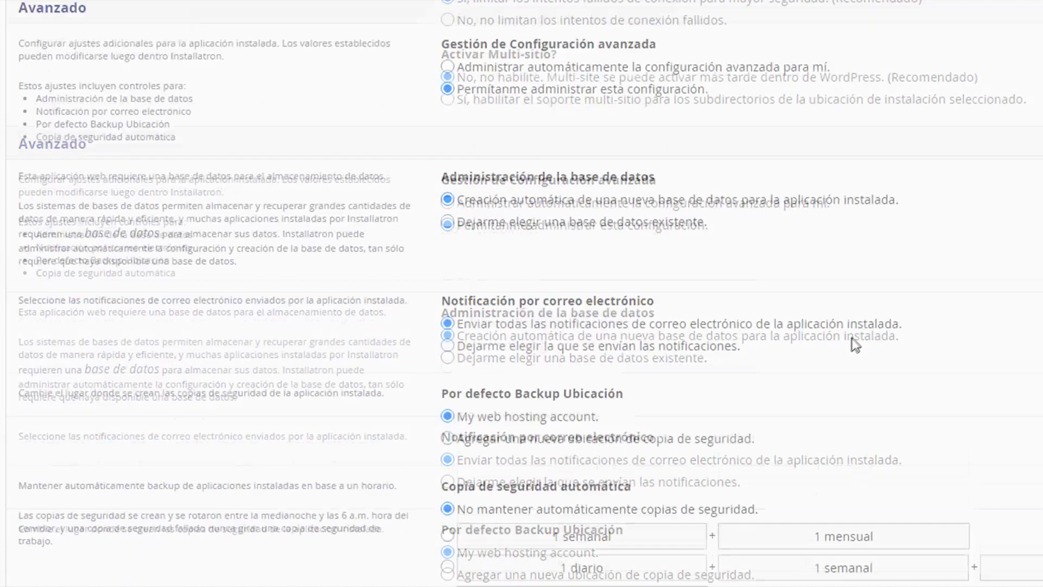
{"action": "scroll", "coordinate": [852, 341], "scroll_direction": "up", "scroll_amount": 3}
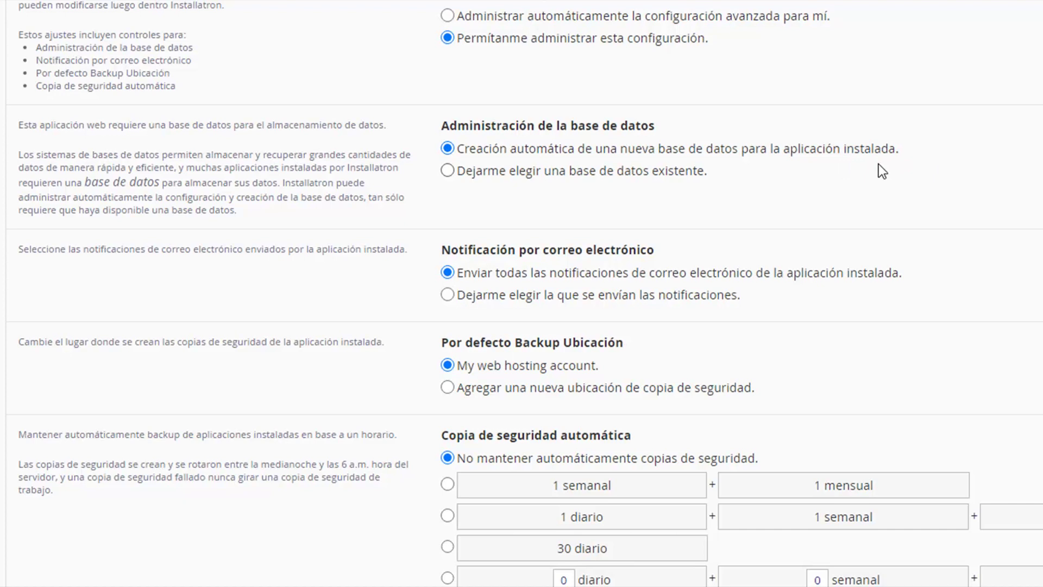
{"action": "left_click", "coordinate": [448, 171]}
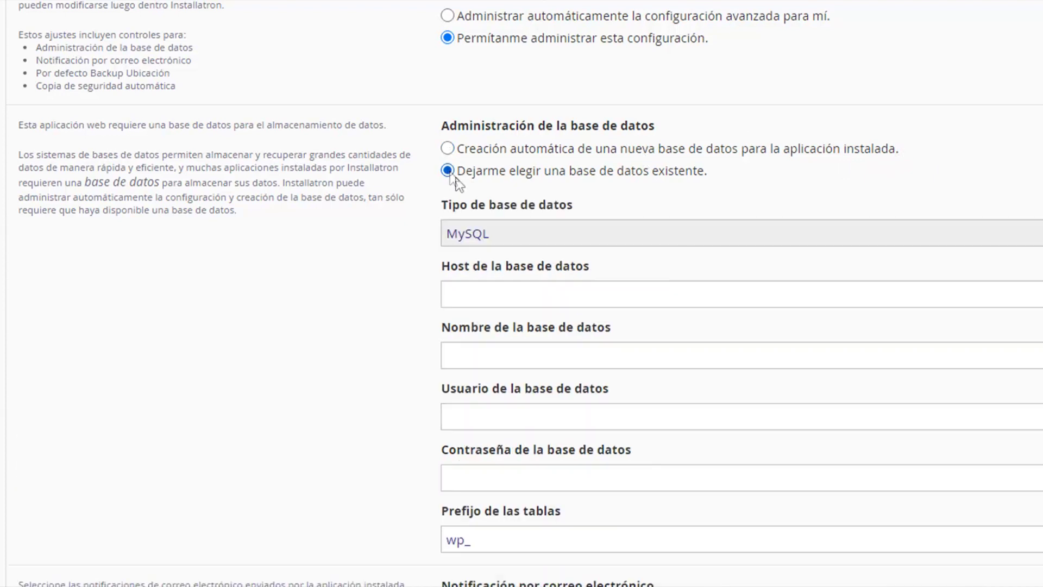
{"action": "scroll", "coordinate": [706, 282], "scroll_direction": "down", "scroll_amount": 3}
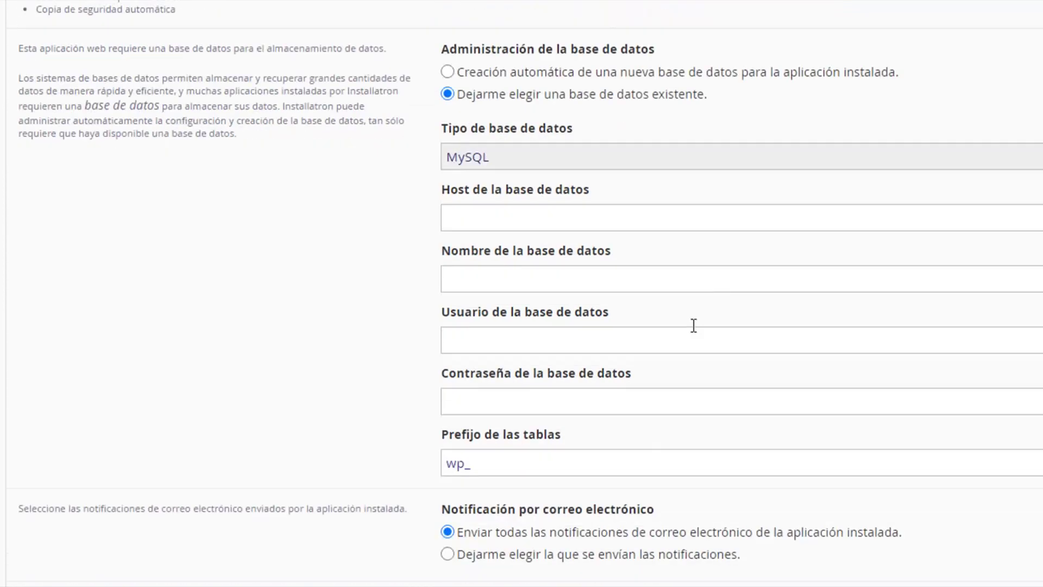
{"action": "scroll", "coordinate": [659, 242], "scroll_direction": "up", "scroll_amount": 5}
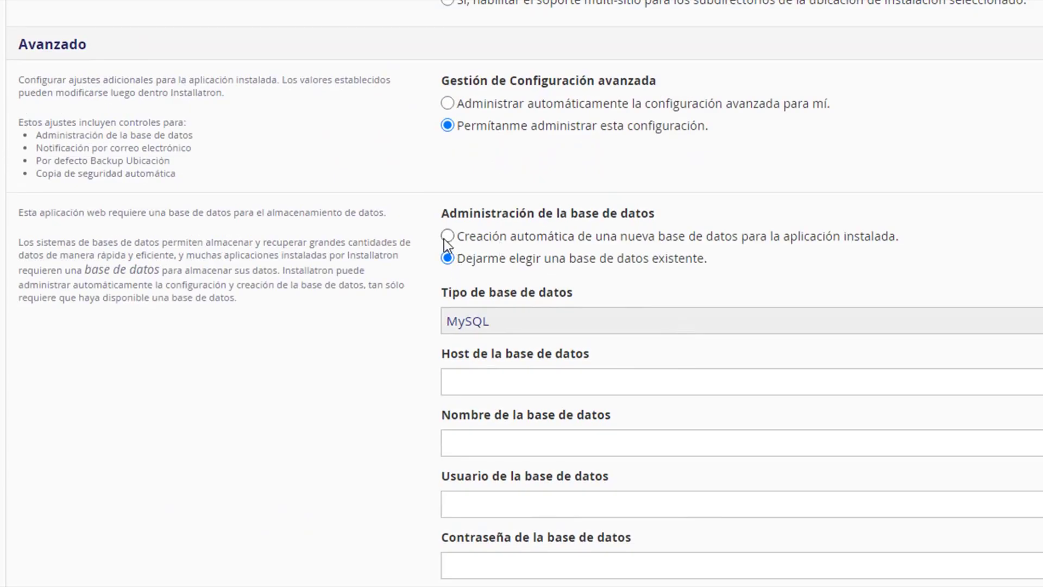
{"action": "left_click", "coordinate": [445, 238]}
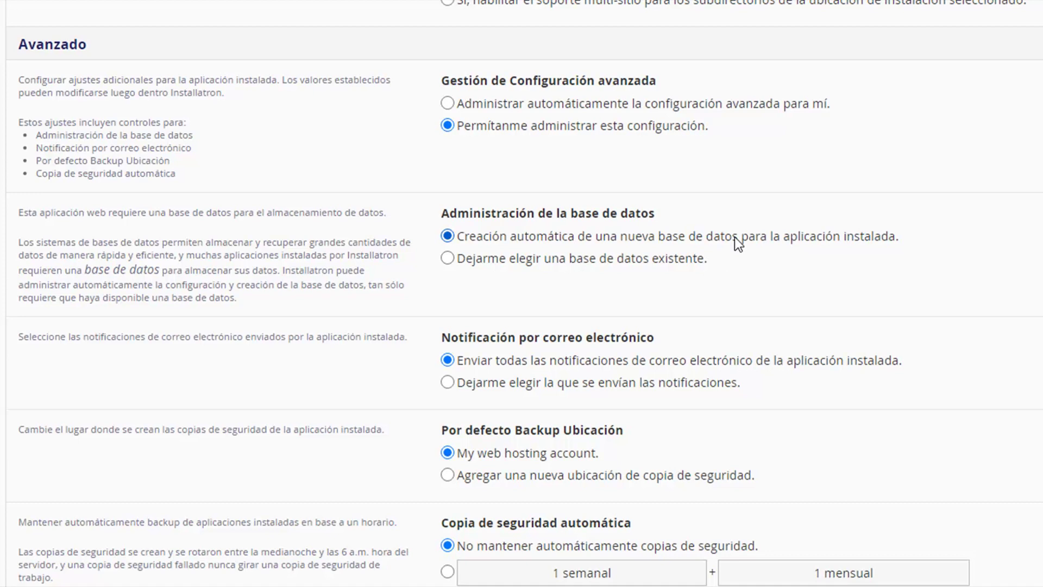
{"action": "scroll", "coordinate": [735, 236], "scroll_direction": "down", "scroll_amount": 5}
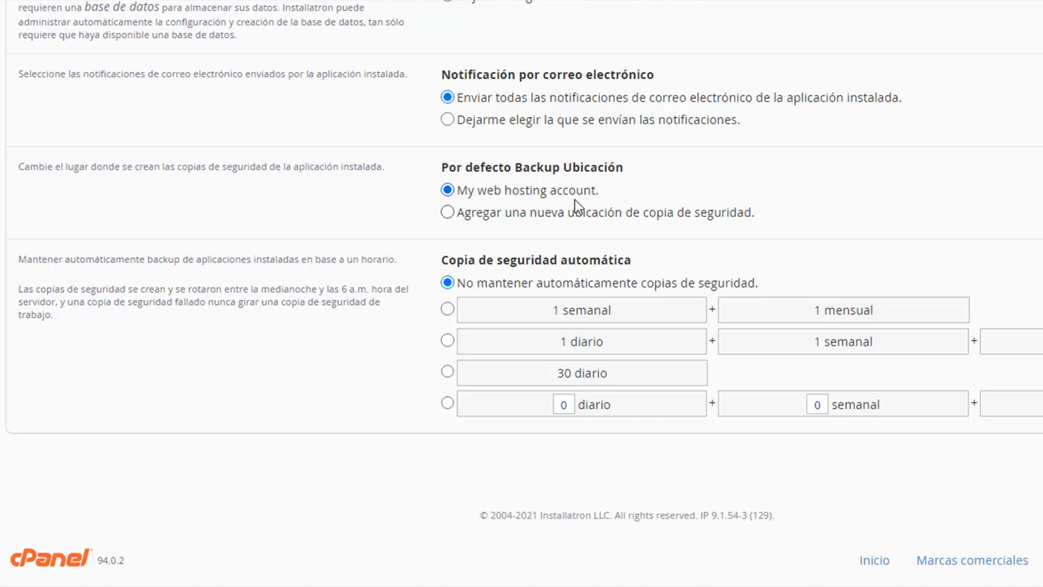
{"action": "left_click", "coordinate": [447, 212]}
{"action": "scroll", "coordinate": [663, 240], "scroll_direction": "down", "scroll_amount": 3}
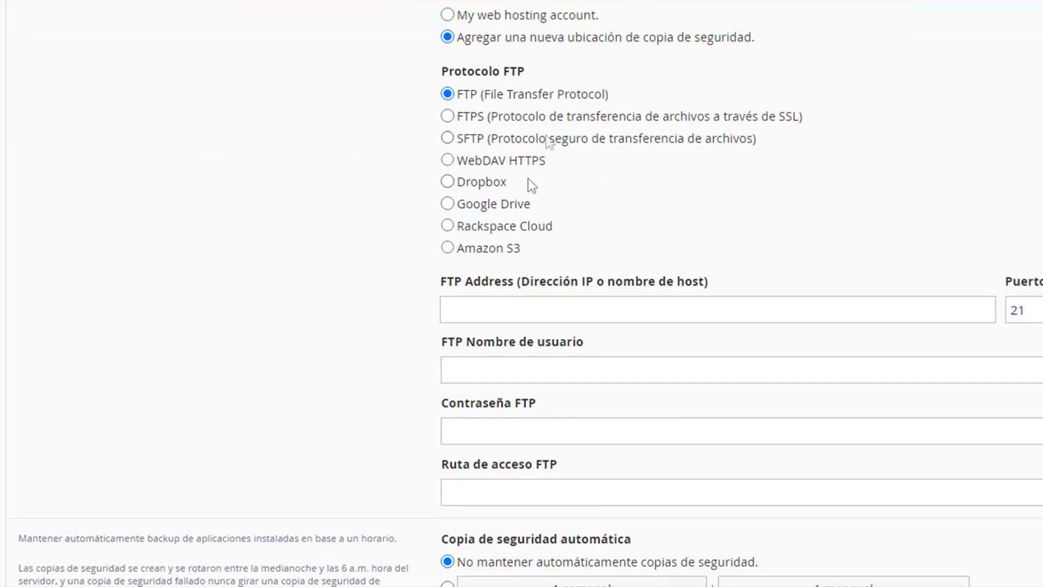
{"action": "scroll", "coordinate": [567, 144], "scroll_direction": "up", "scroll_amount": 2}
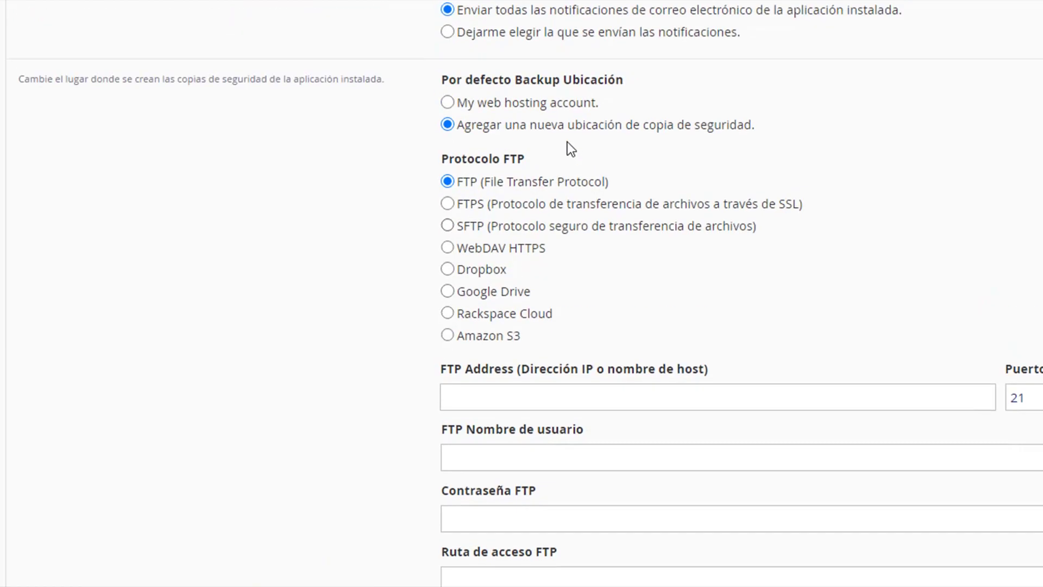
{"action": "left_click", "coordinate": [446, 104]}
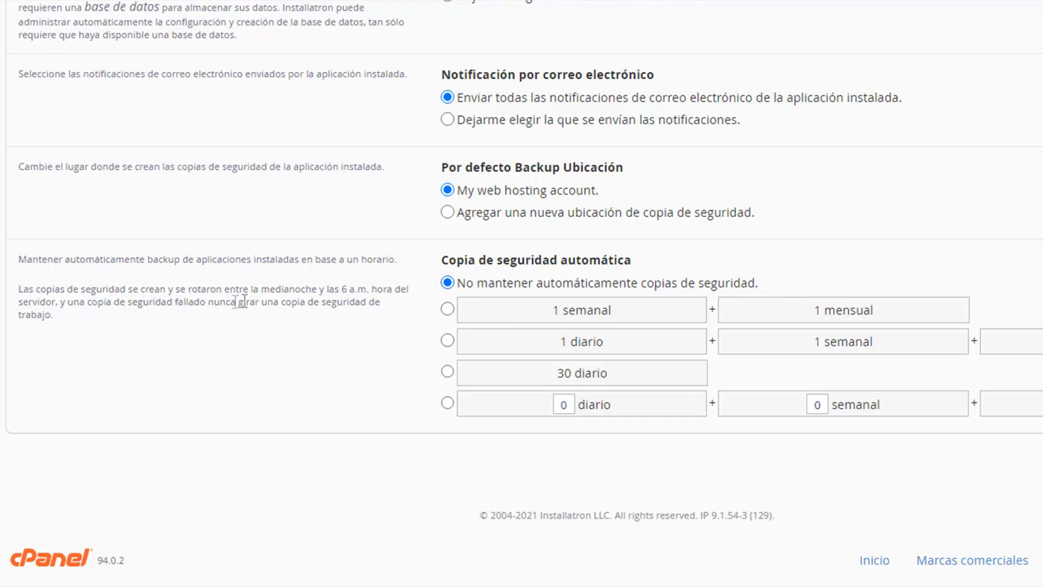
{"action": "left_click_drag", "start_coordinate": [224, 289], "coordinate": [366, 291]}
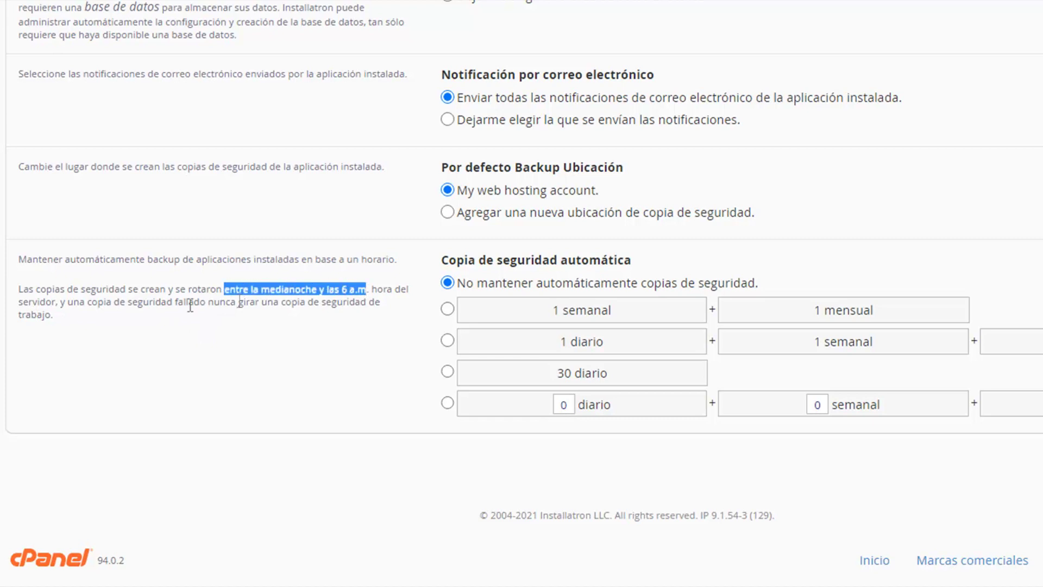
{"action": "left_click", "coordinate": [52, 306]}
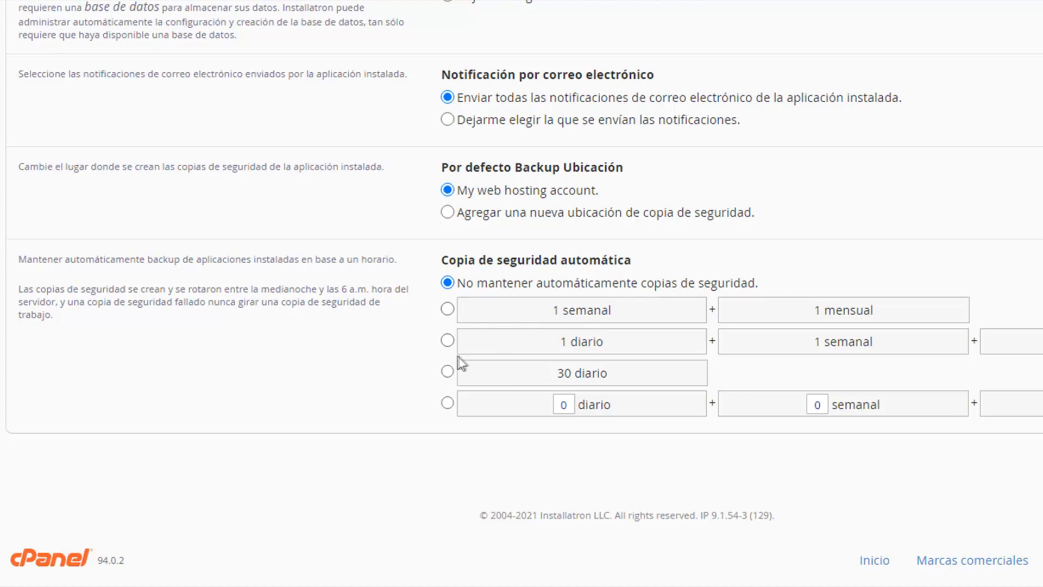
Step: Launch the WordPress 5.7 installation with Instalar and let it finish under Mis Aplicaciones
{"action": "mouse_move", "coordinate": [515, 308]}
{"action": "scroll", "coordinate": [521, 293], "scroll_direction": "up", "scroll_amount": 8}
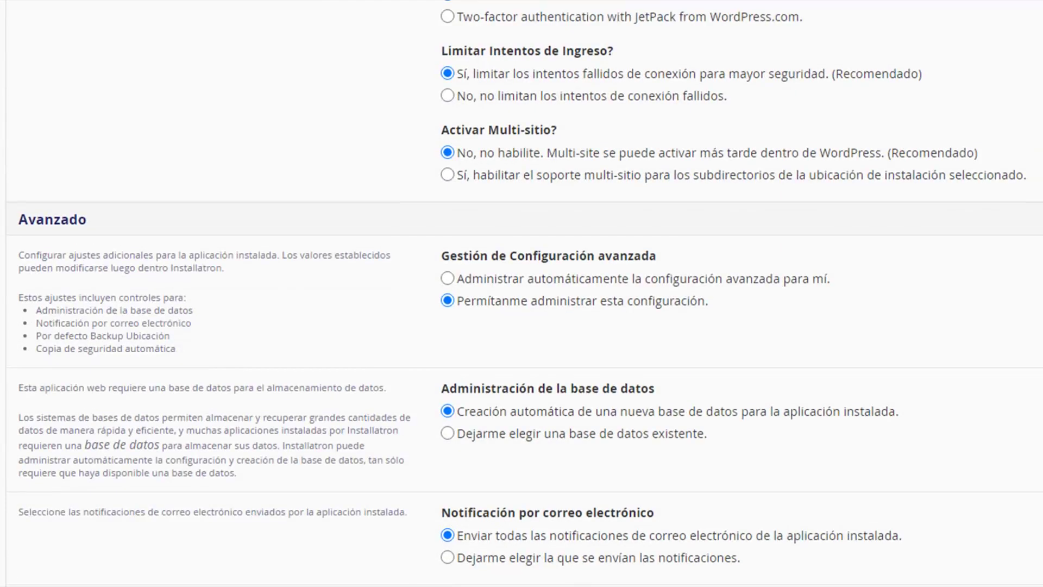
{"action": "scroll", "coordinate": [521, 294], "scroll_direction": "up", "scroll_amount": 5}
{"action": "scroll", "coordinate": [521, 293], "scroll_direction": "down", "scroll_amount": 13}
{"action": "scroll", "coordinate": [521, 293], "scroll_direction": "up", "scroll_amount": 10}
{"action": "scroll", "coordinate": [521, 293], "scroll_direction": "up", "scroll_amount": 18}
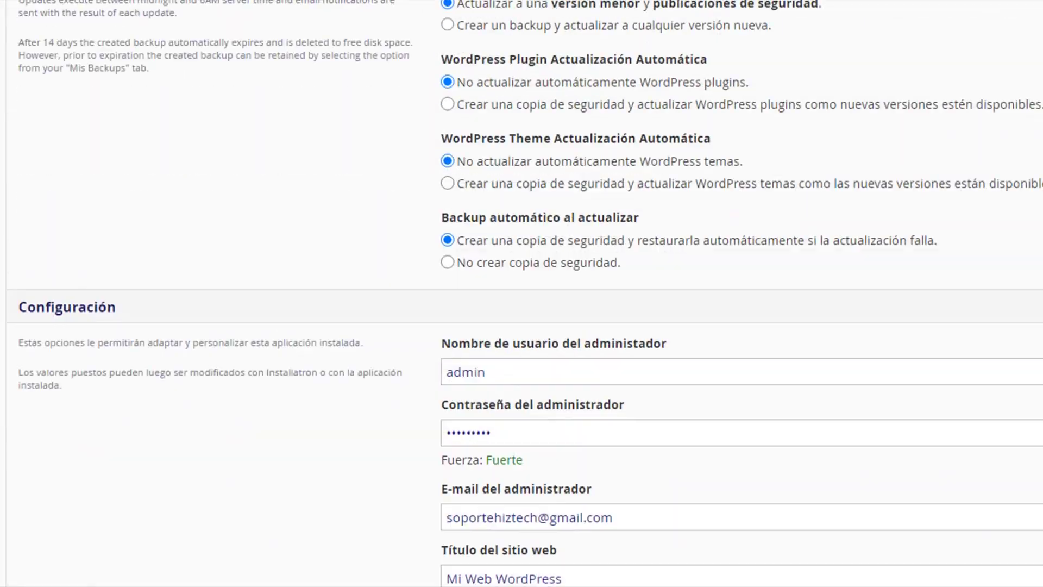
{"action": "scroll", "coordinate": [522, 294], "scroll_direction": "down", "scroll_amount": 20}
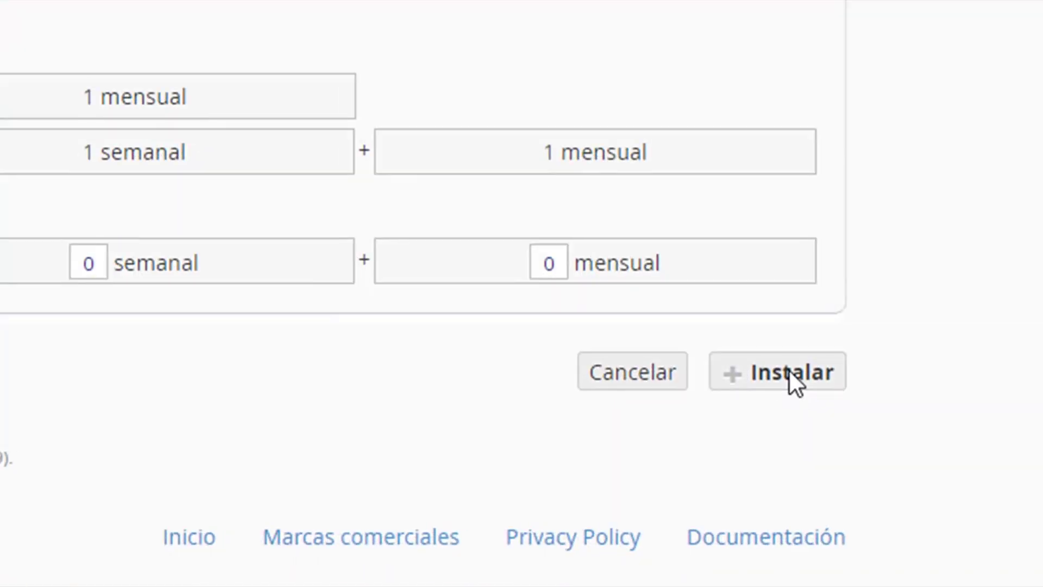
{"action": "left_click", "coordinate": [790, 370]}
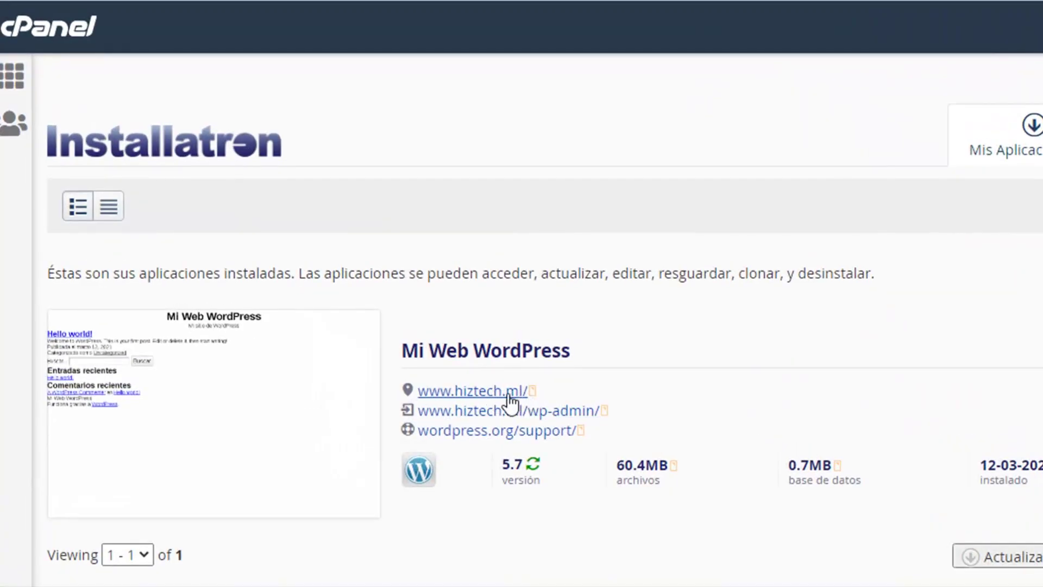
{"action": "left_click", "coordinate": [509, 392]}
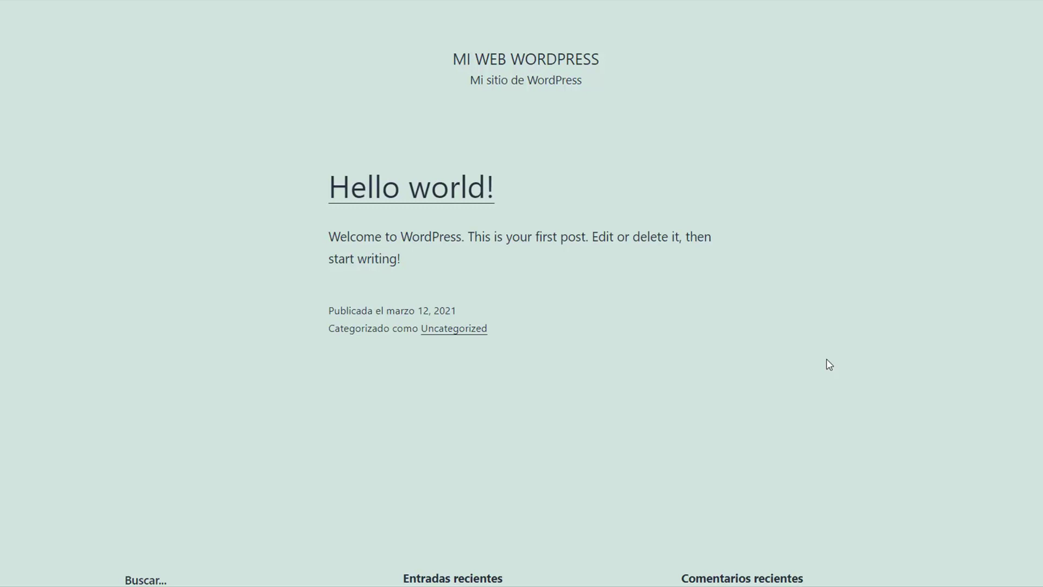
{"action": "left_click", "coordinate": [258, 29]}
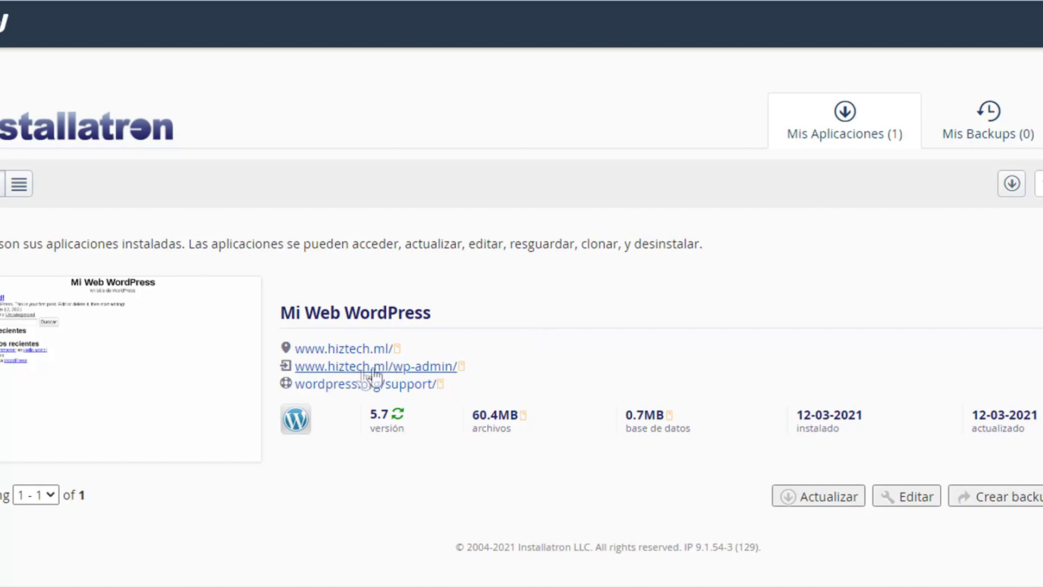
{"action": "left_click", "coordinate": [411, 371]}
{"action": "left_click", "coordinate": [423, 374]}
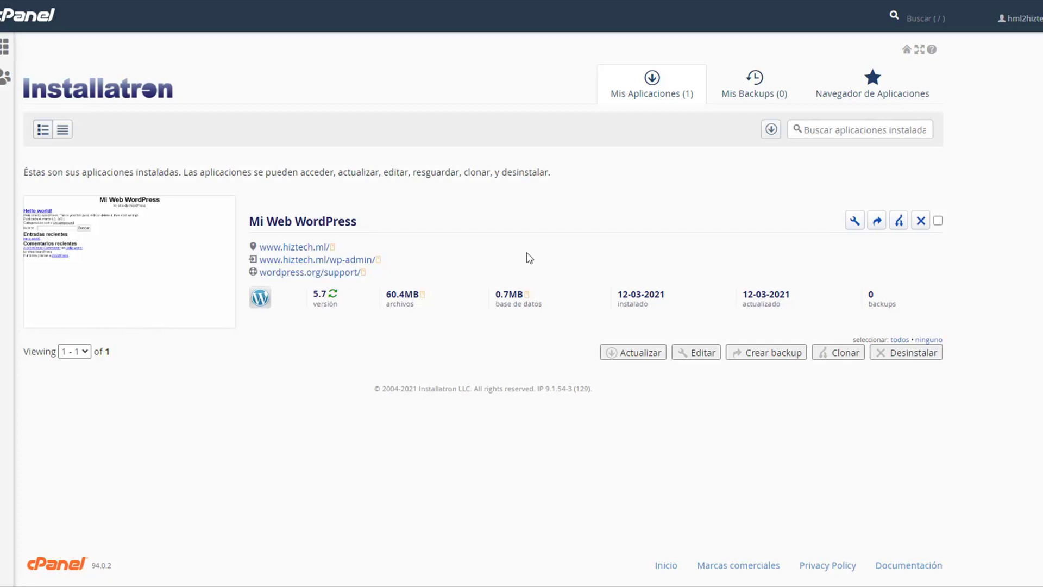
Step: Open the wordpress.org/support/ page from the Mi Web WordPress entry and skim its documentation
{"action": "left_click", "coordinate": [300, 273]}
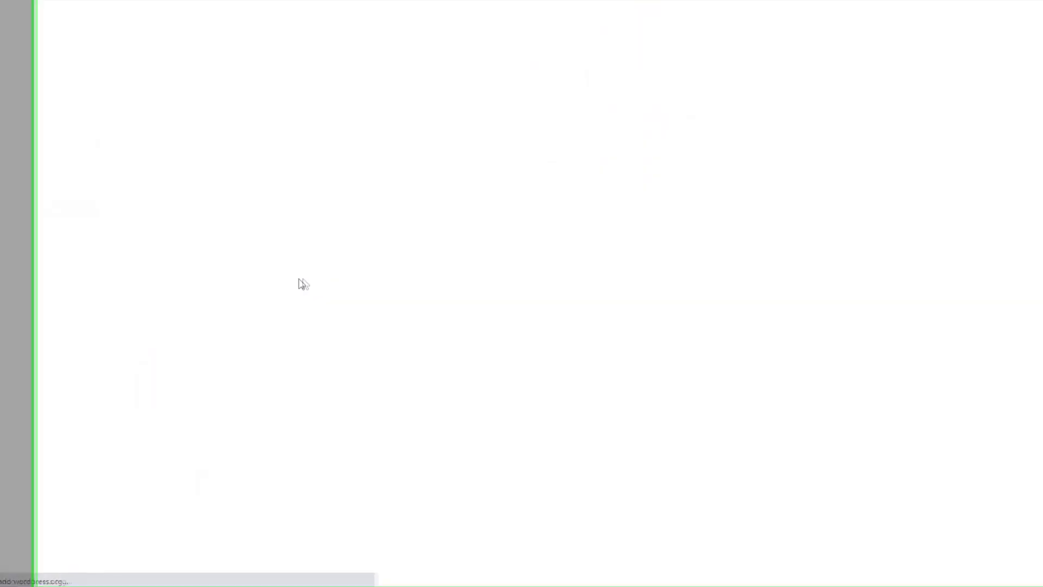
{"action": "scroll", "coordinate": [279, 308], "scroll_direction": "down", "scroll_amount": 5}
{"action": "scroll", "coordinate": [283, 309], "scroll_direction": "up", "scroll_amount": 5}
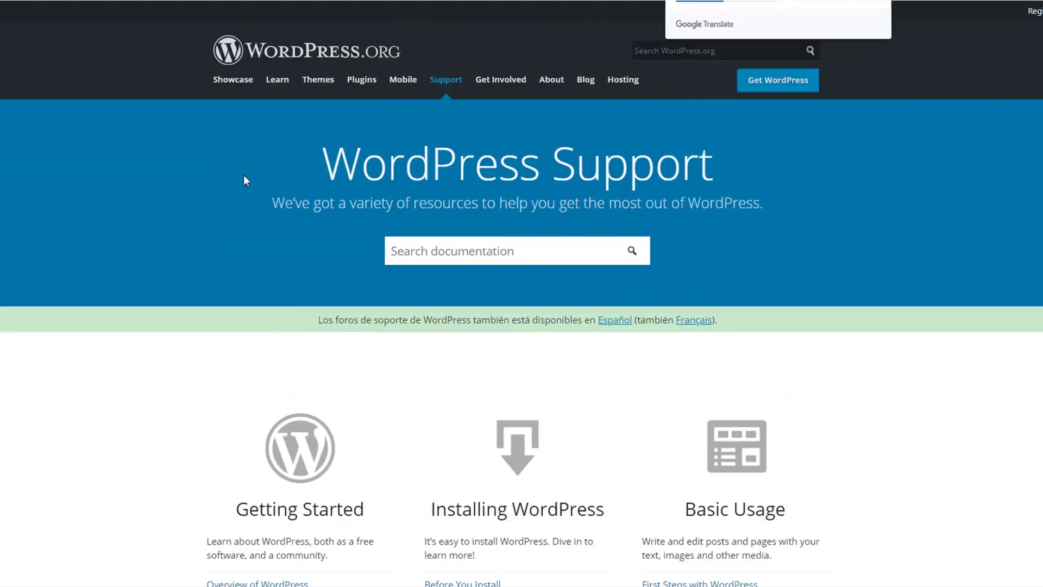